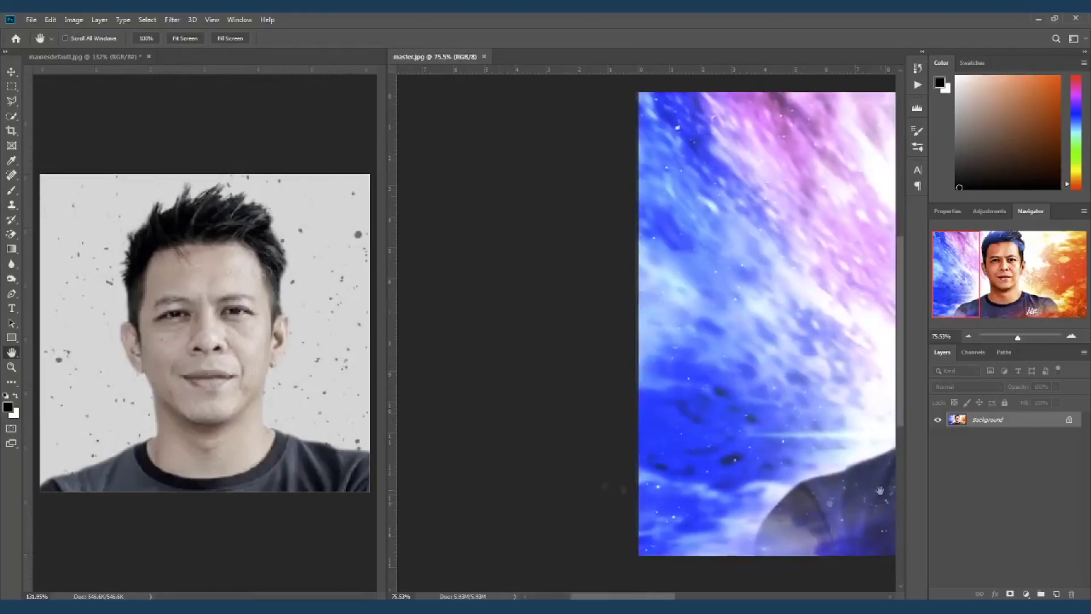
Zoom in toward the face of the oil-painted photo to prepare for tracing the figure.
drag(880, 490, 751, 363)
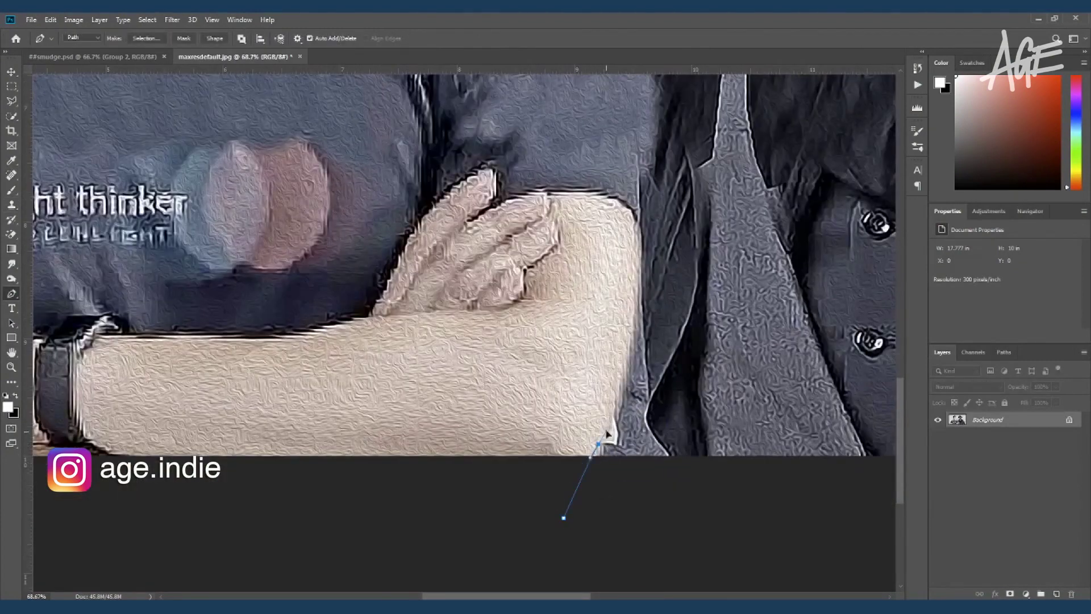
Extend the Pen outline path around the figure down along the arm edge.
click(641, 224)
drag(642, 226, 650, 417)
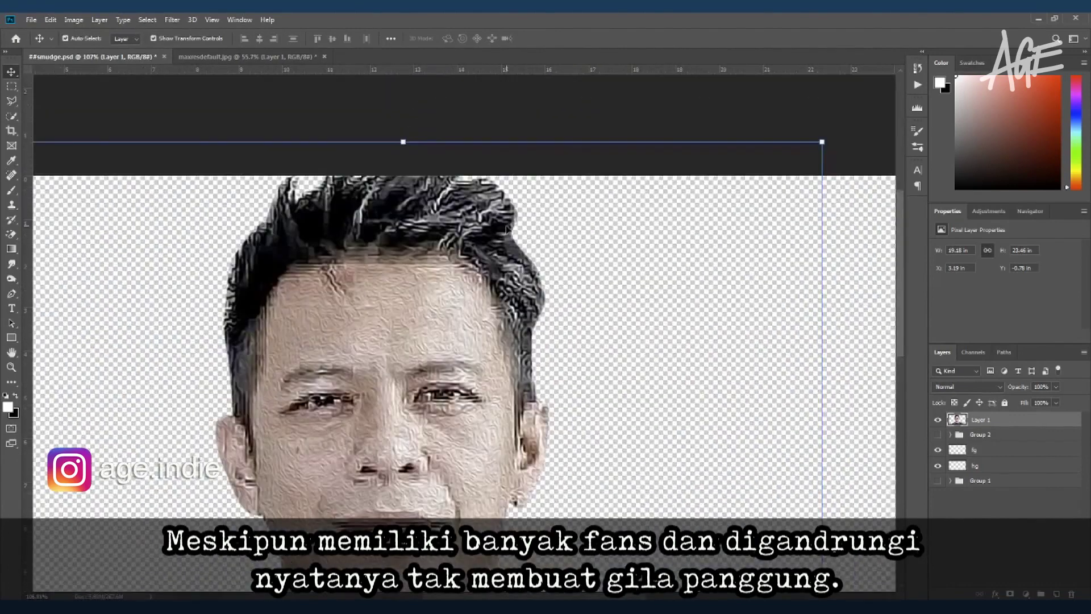
With a blending brush, pull the upper-left and left hair edges into painted strands.
key(b)
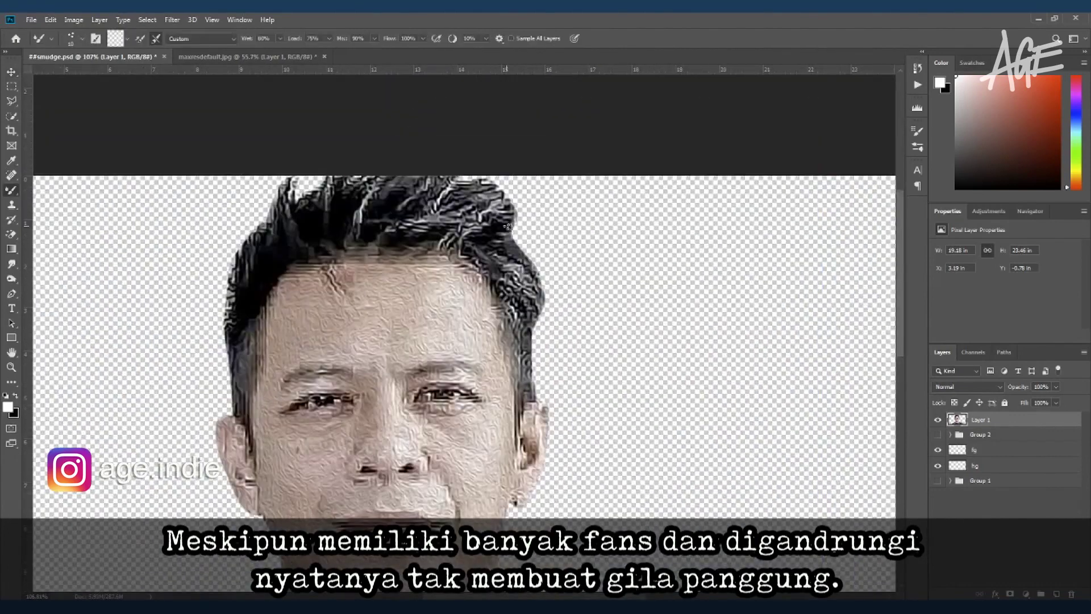
ctrl+click(561, 374)
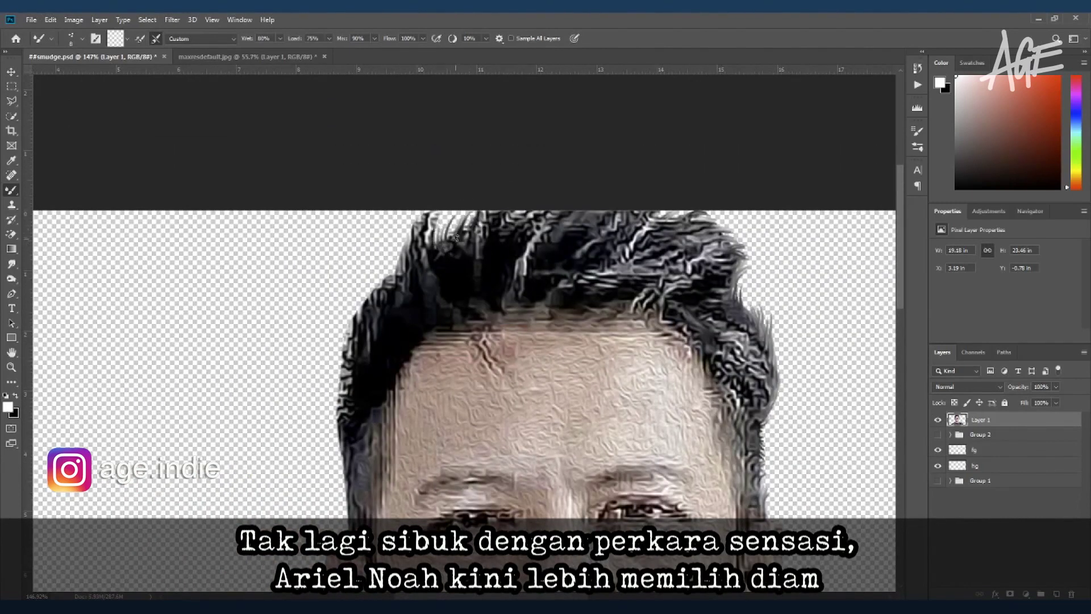
drag(457, 238, 415, 233)
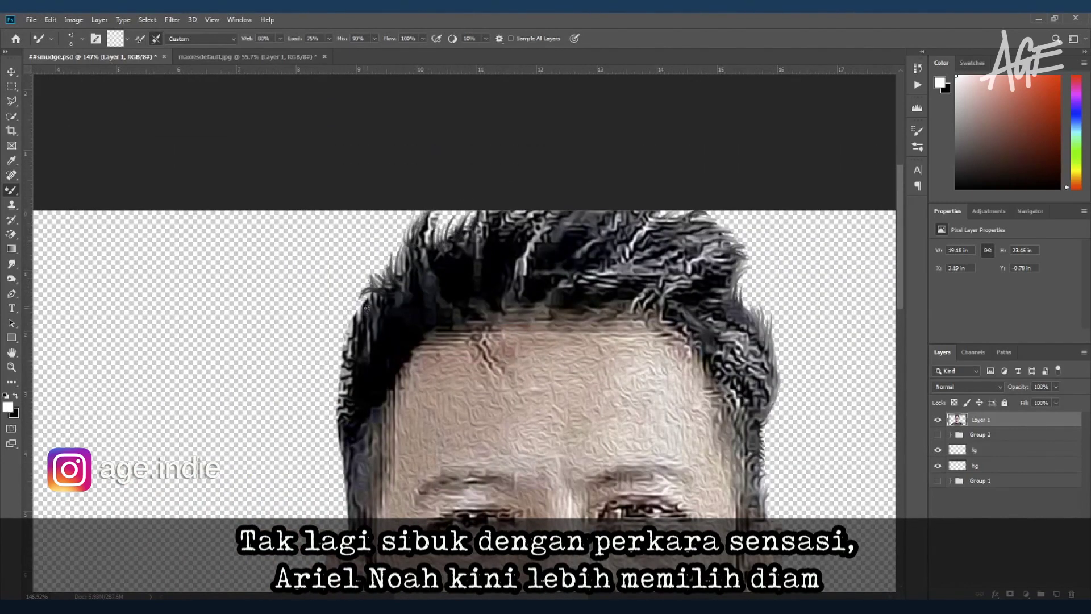
drag(342, 332, 344, 438)
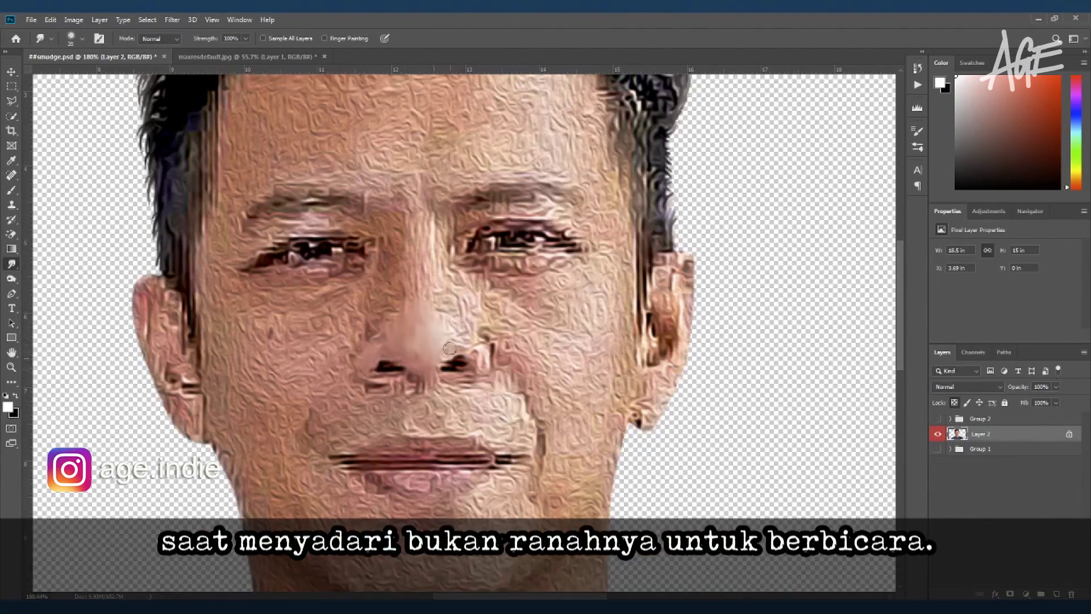
Smudge the nose bridge and right cheek smooth, resizing the brush between strokes.
drag(432, 288, 431, 230)
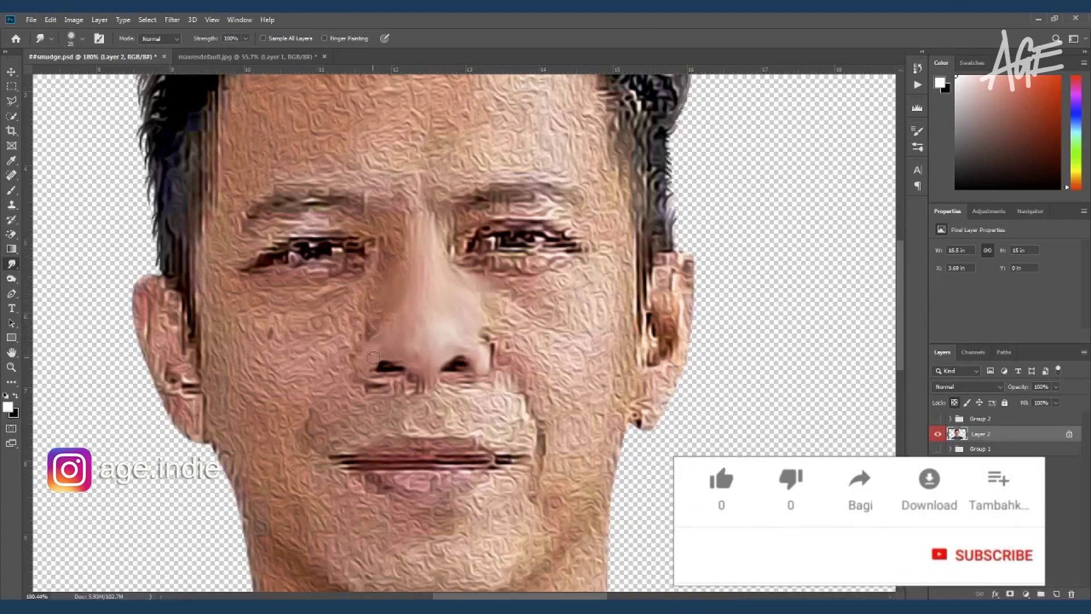
key(bracketright)
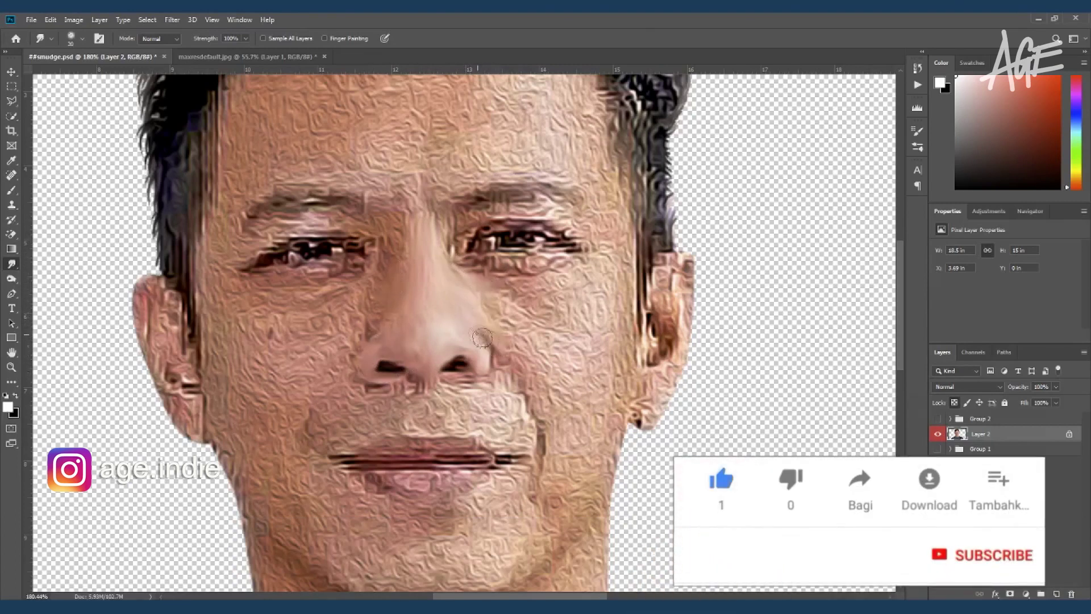
key(bracketright)
drag(480, 293, 574, 370)
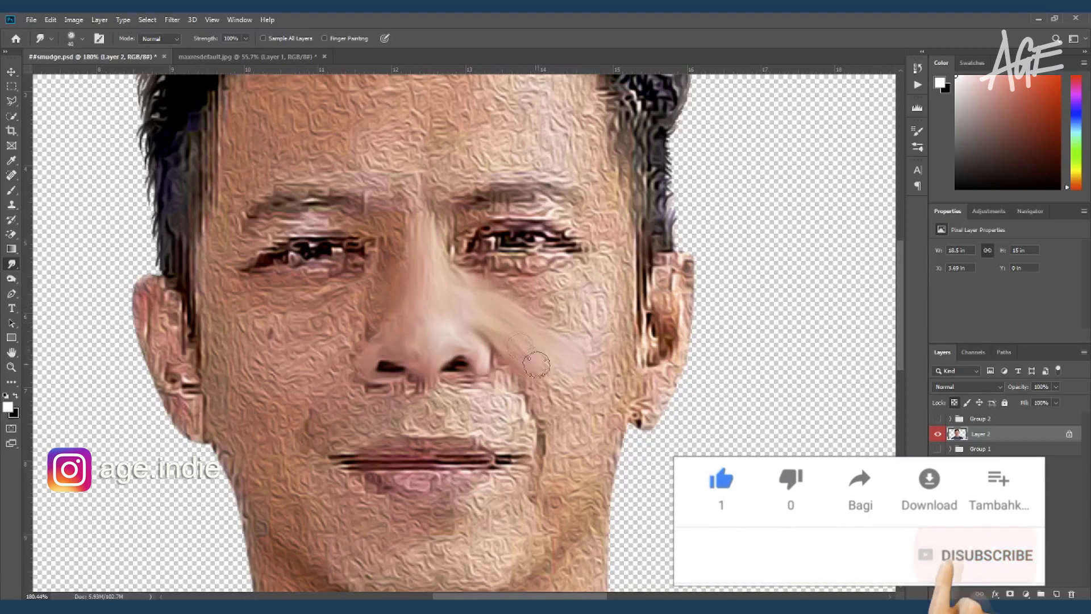
key(bracketleft)
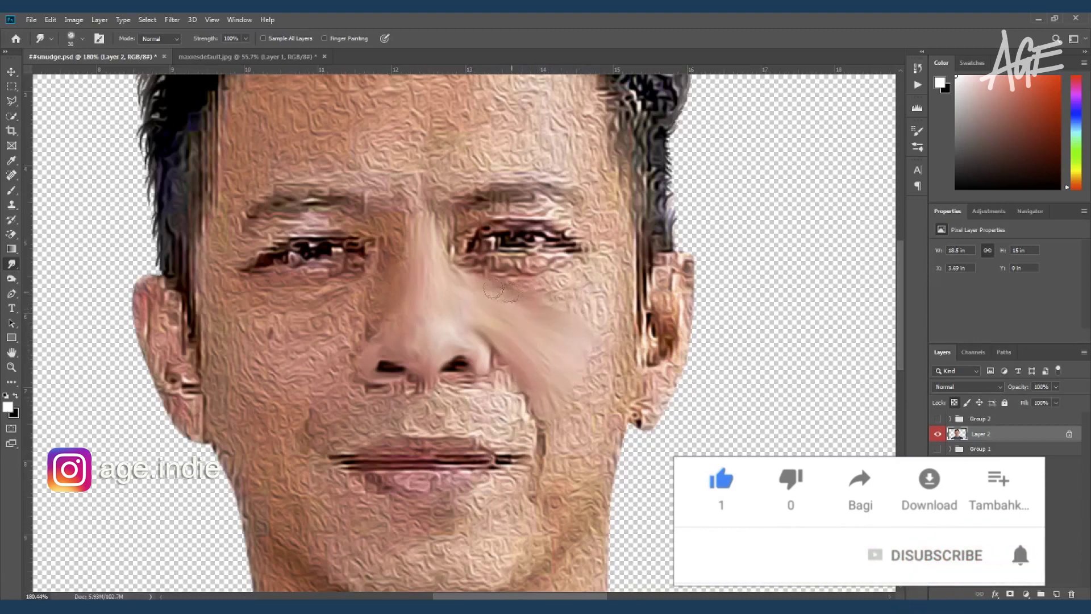
drag(500, 282, 615, 286)
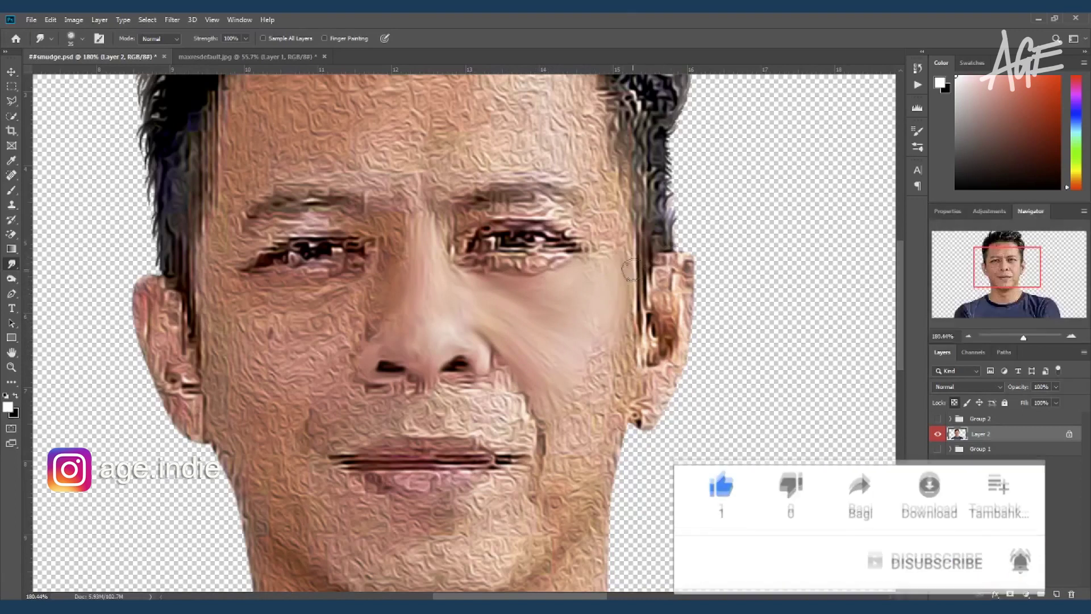
mouse_move(596, 346)
mouse_down()
mouse_move(545, 477)
mouse_move(566, 483)
mouse_move(540, 358)
mouse_move(585, 397)
mouse_move(594, 495)
mouse_move(613, 438)
mouse_move(640, 404)
mouse_move(618, 447)
mouse_move(687, 327)
mouse_move(679, 275)
mouse_move(652, 302)
mouse_move(662, 335)
mouse_move(642, 319)
mouse_move(654, 358)
mouse_move(677, 263)
mouse_up()
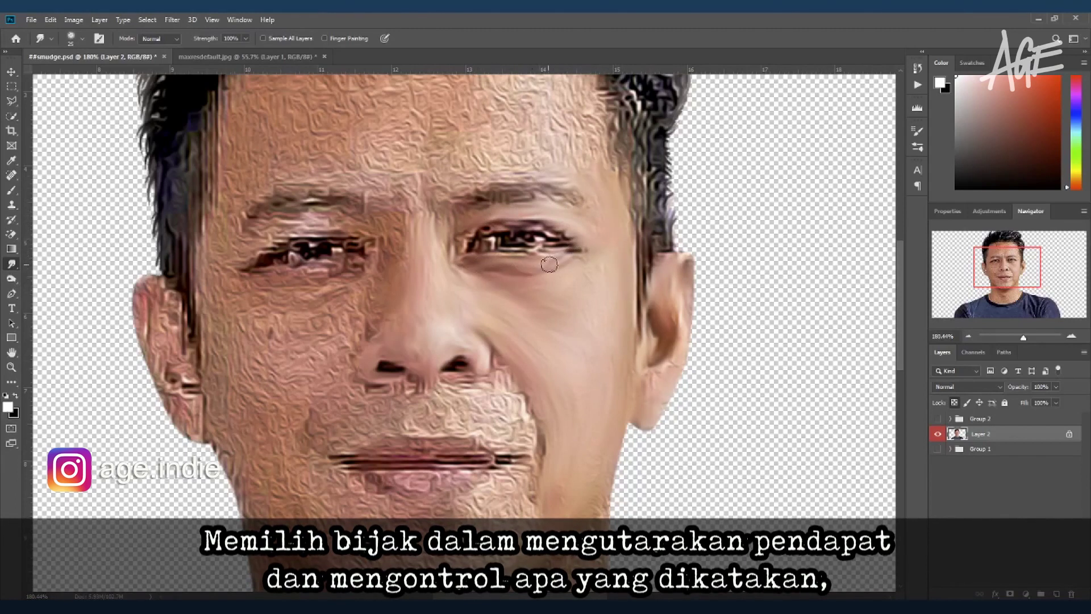
Adjust the smudge brush size and smooth the texture on the ear.
key(bracketleft)
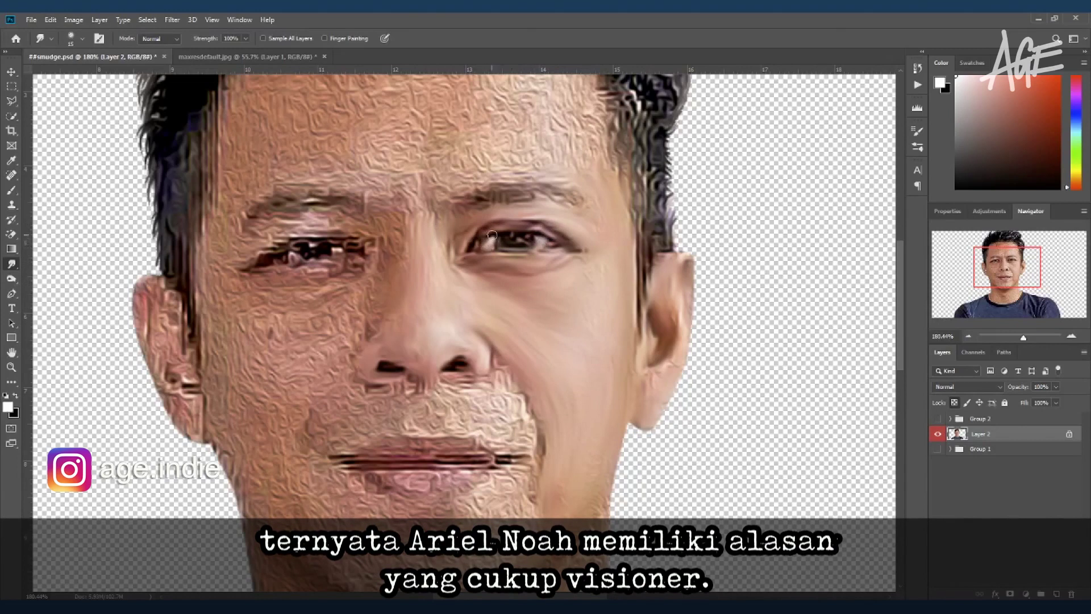
key(bracketright)
key(bracketright)
key(bracketleft)
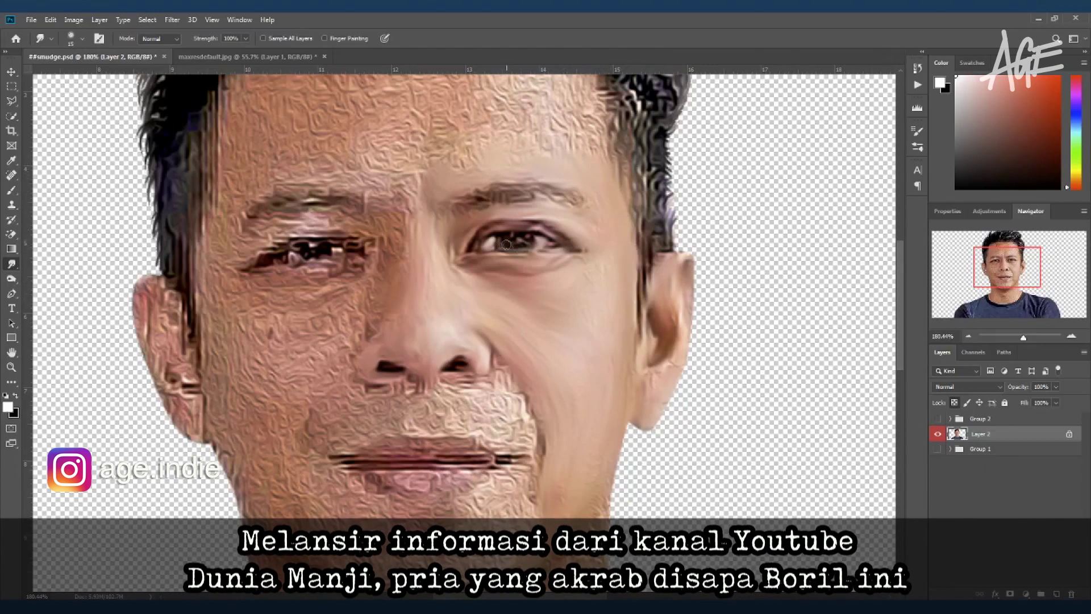
key(bracketright)
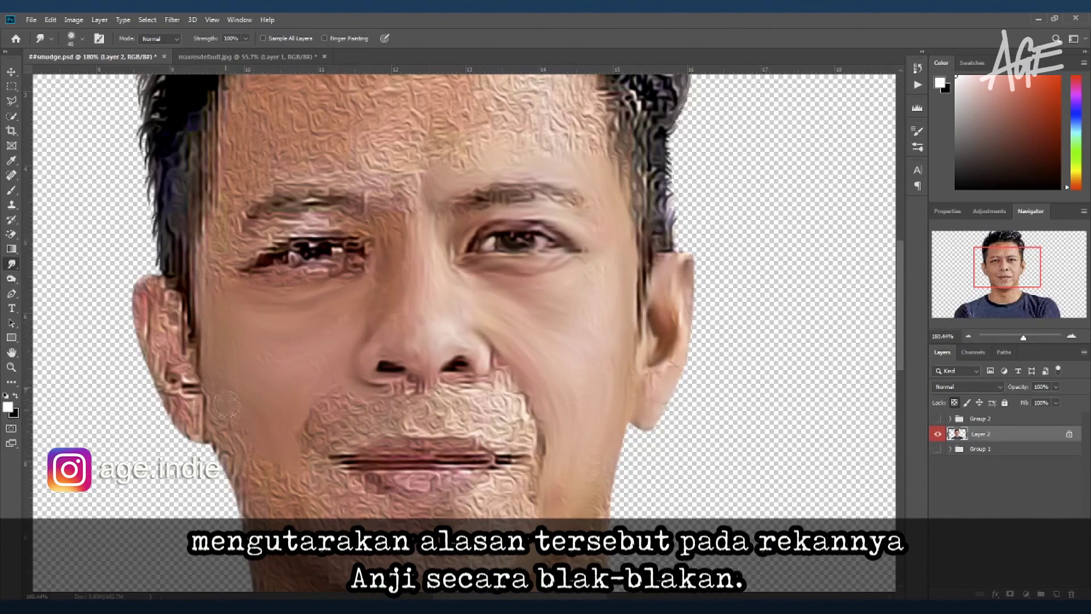
key(bracketleft)
key(bracketleft)
key(bracketleft)
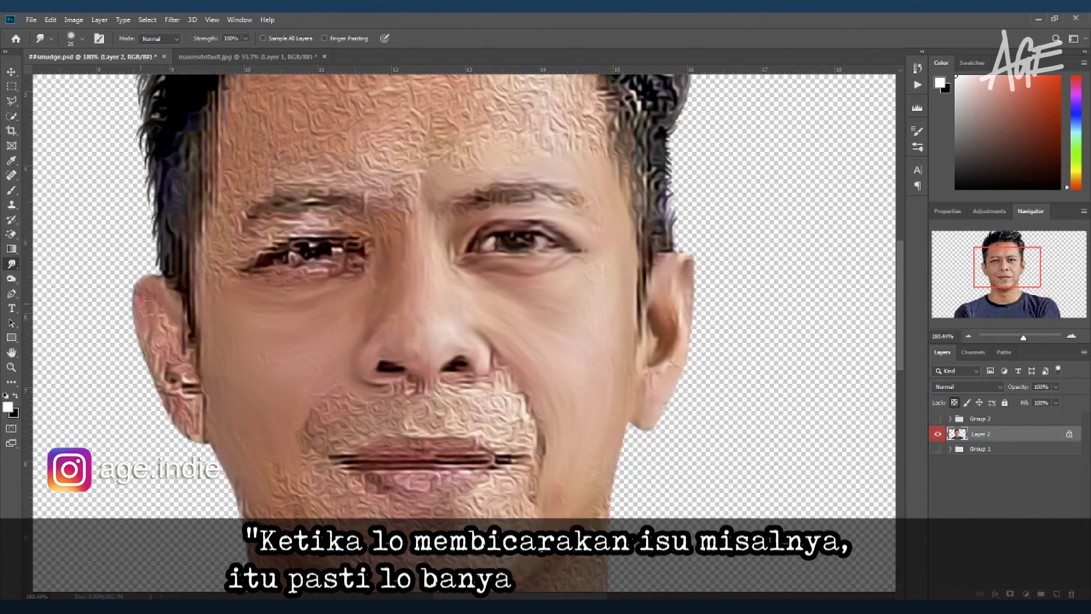
drag(147, 308, 147, 344)
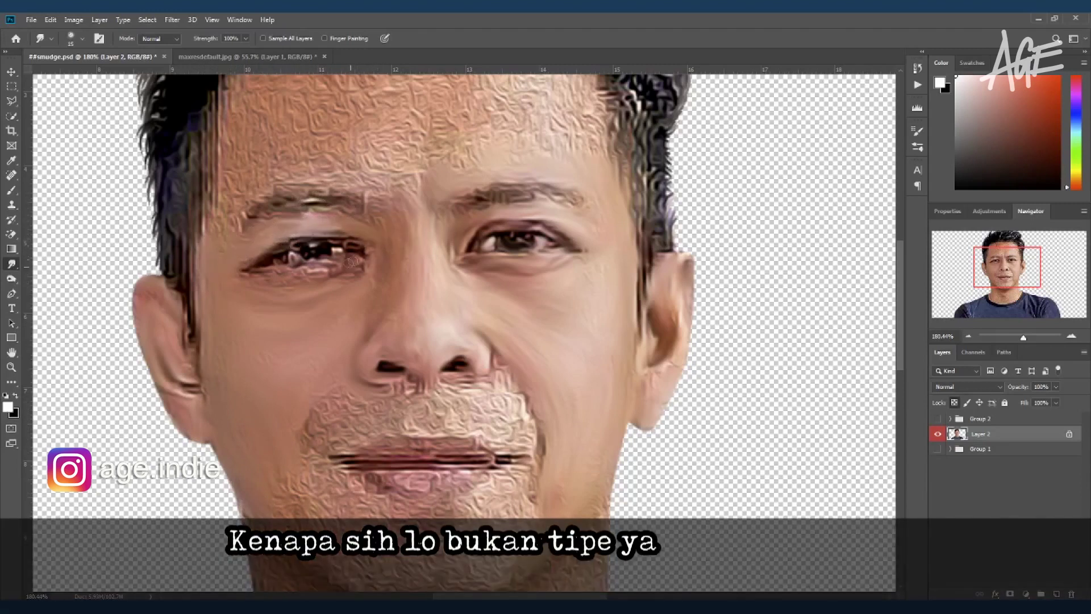
Blend the eye highlights and smooth the left eyebrow area.
key(bracketleft)
drag(355, 246, 296, 253)
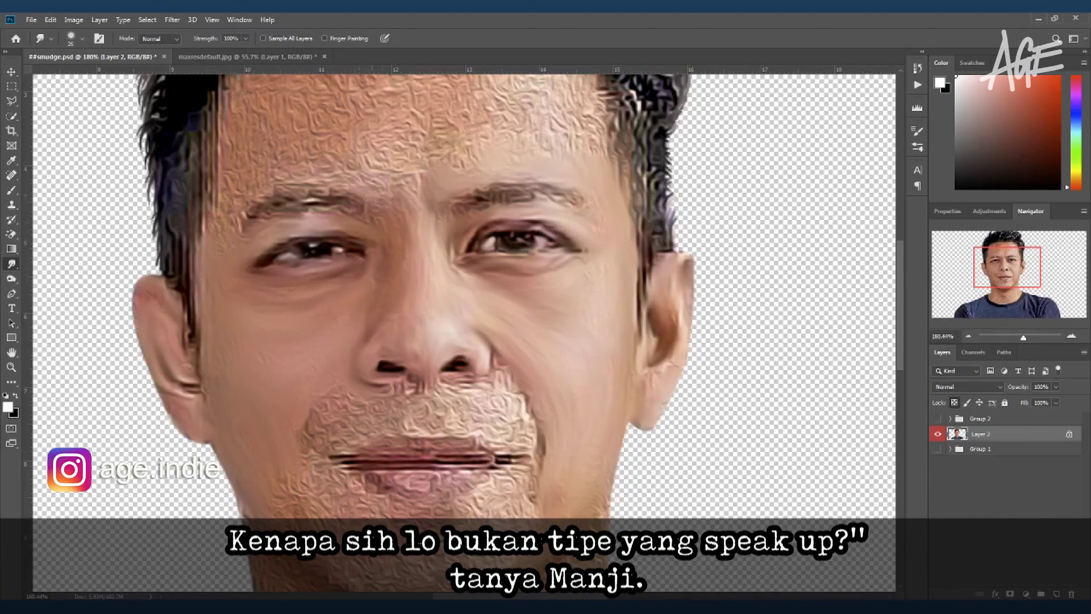
key(bracketright)
mouse_move(361, 179)
mouse_down()
mouse_move(267, 183)
mouse_move(483, 165)
mouse_up()
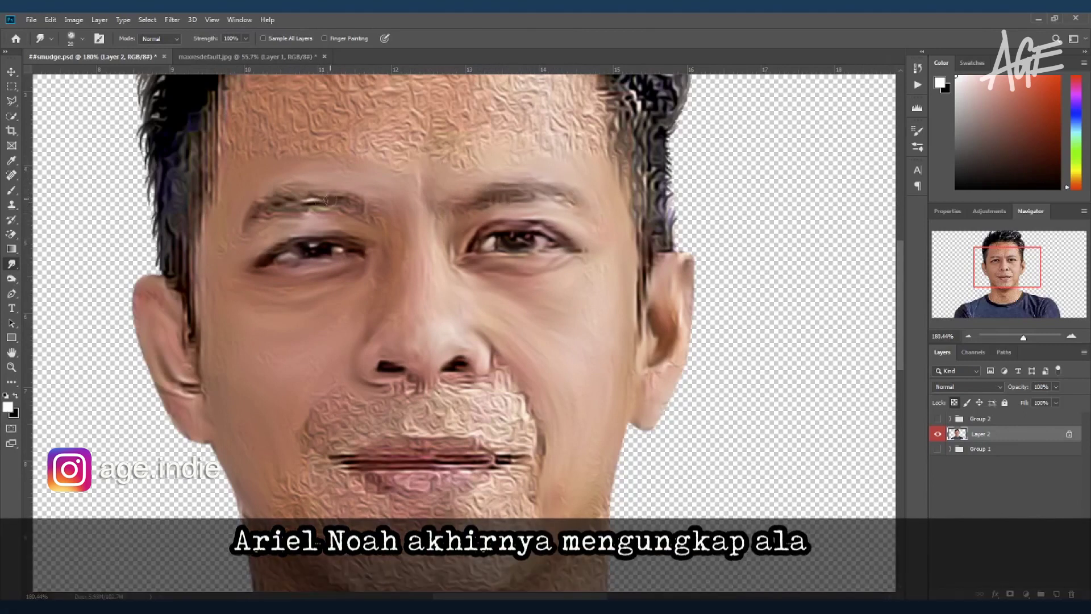
Smooth the forehead texture near the hairline with a larger smudge brush.
scroll(523, 211, up, 3)
key(bracketright)
key(bracketright)
key(bracketright)
mouse_move(394, 251)
mouse_down()
mouse_move(307, 210)
mouse_move(475, 194)
mouse_move(514, 287)
mouse_move(588, 205)
mouse_move(516, 153)
mouse_move(556, 165)
mouse_move(597, 154)
mouse_move(386, 139)
mouse_up()
drag(440, 347, 406, 239)
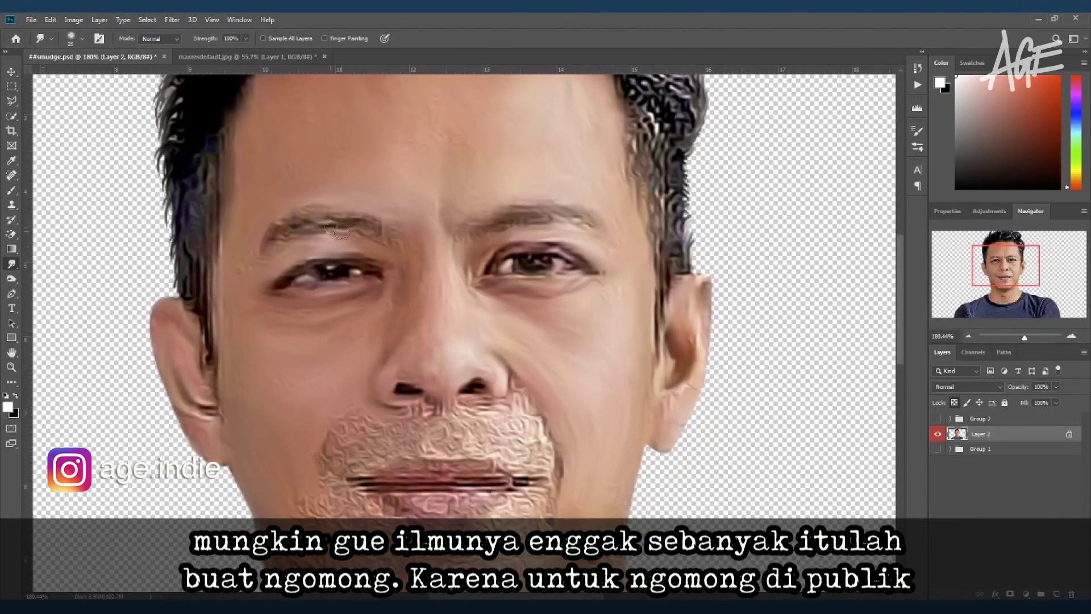
Smooth the upper lip below the nose, including its textured left part.
key(])
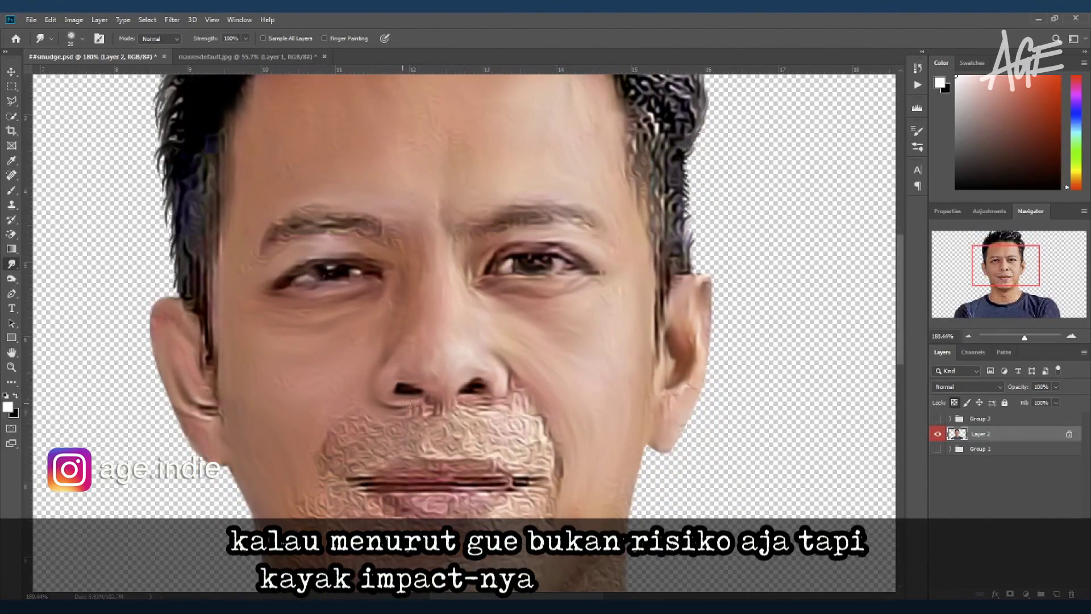
key(])
key([)
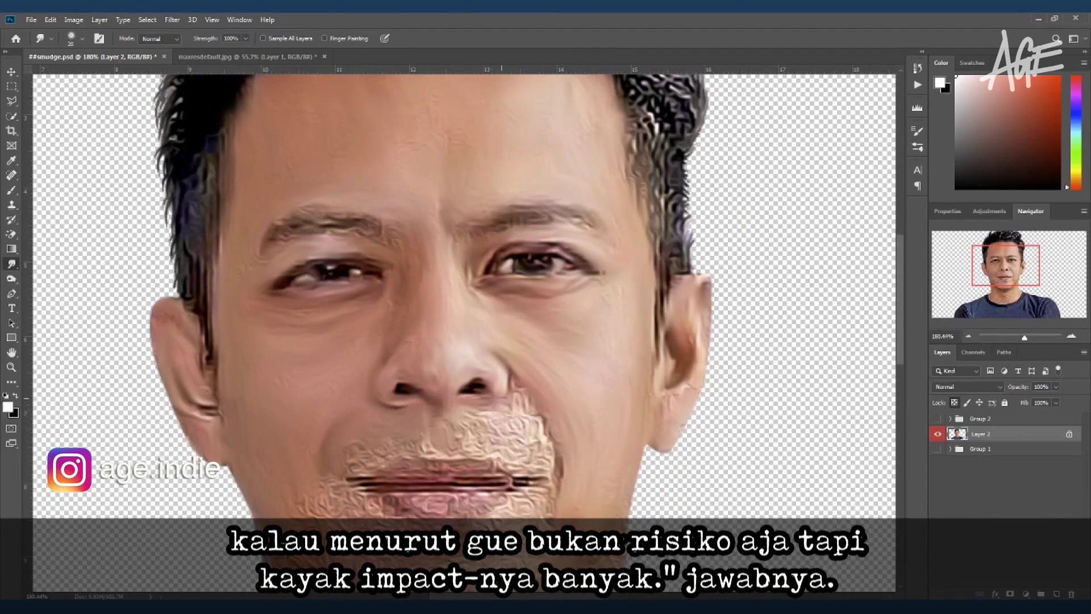
key(])
drag(455, 420, 498, 459)
mouse_move(490, 421)
mouse_down()
mouse_move(510, 423)
mouse_move(528, 469)
mouse_up()
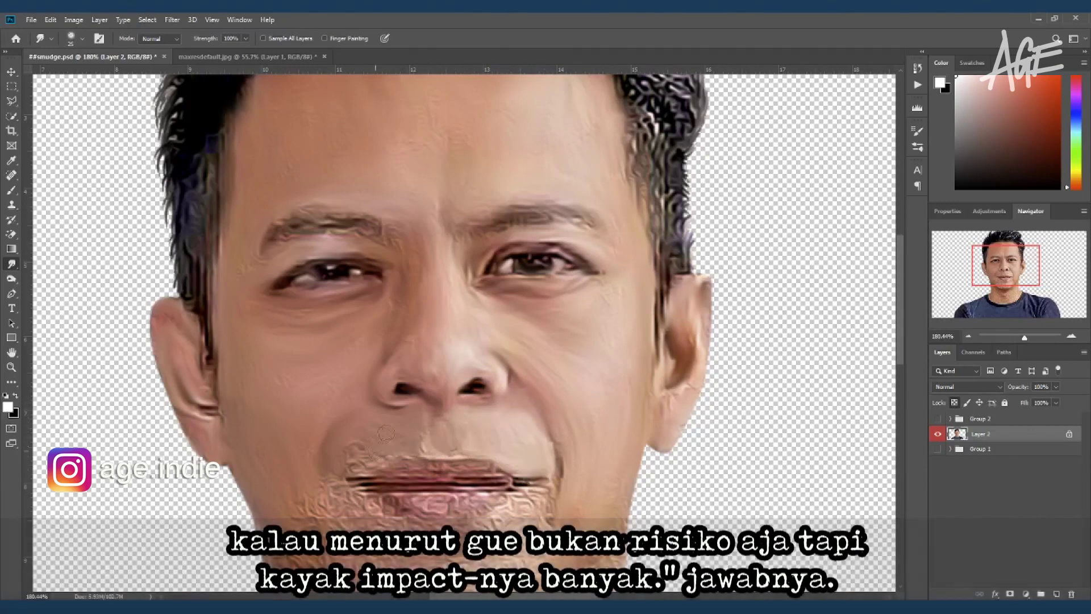
drag(386, 433, 407, 448)
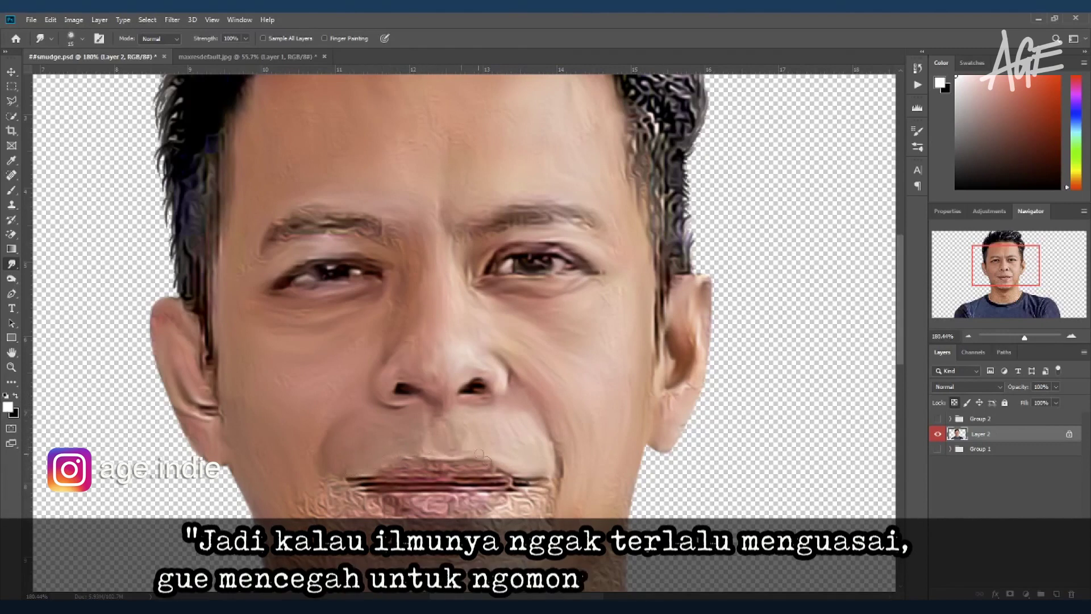
Smooth the chin below the lower lip and the right mouth corner.
key(bracketright)
drag(452, 500, 434, 420)
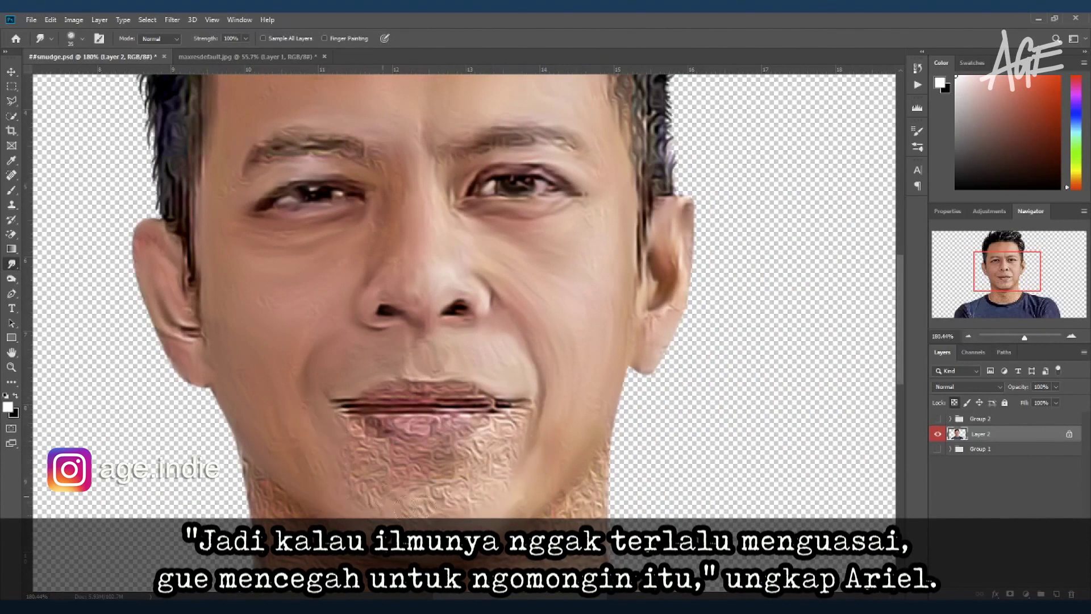
mouse_move(429, 495)
mouse_down()
mouse_move(455, 482)
mouse_move(427, 479)
mouse_move(490, 435)
mouse_up()
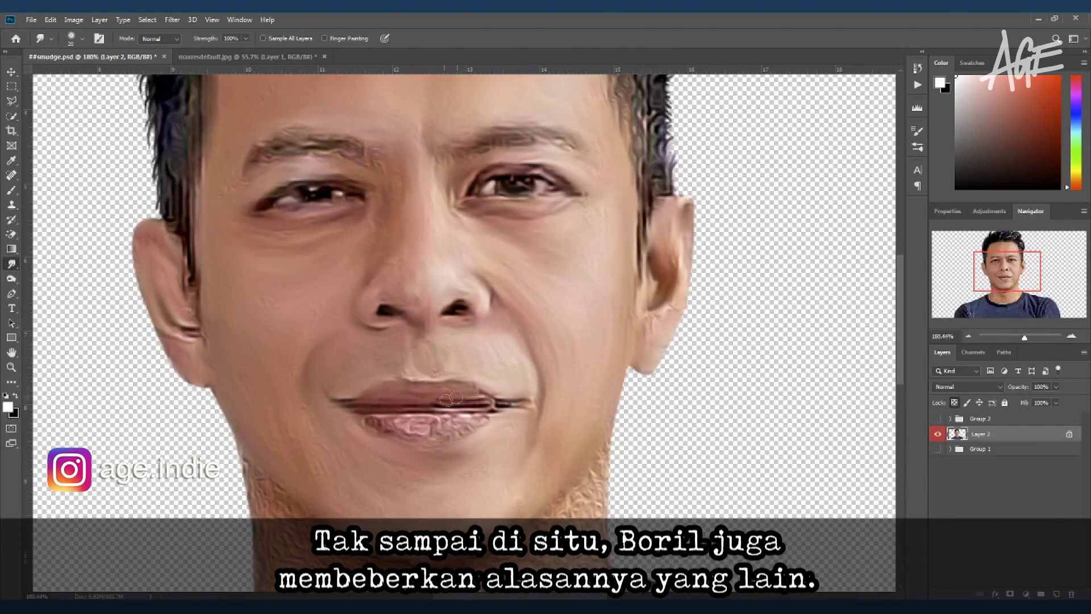
drag(486, 401, 529, 406)
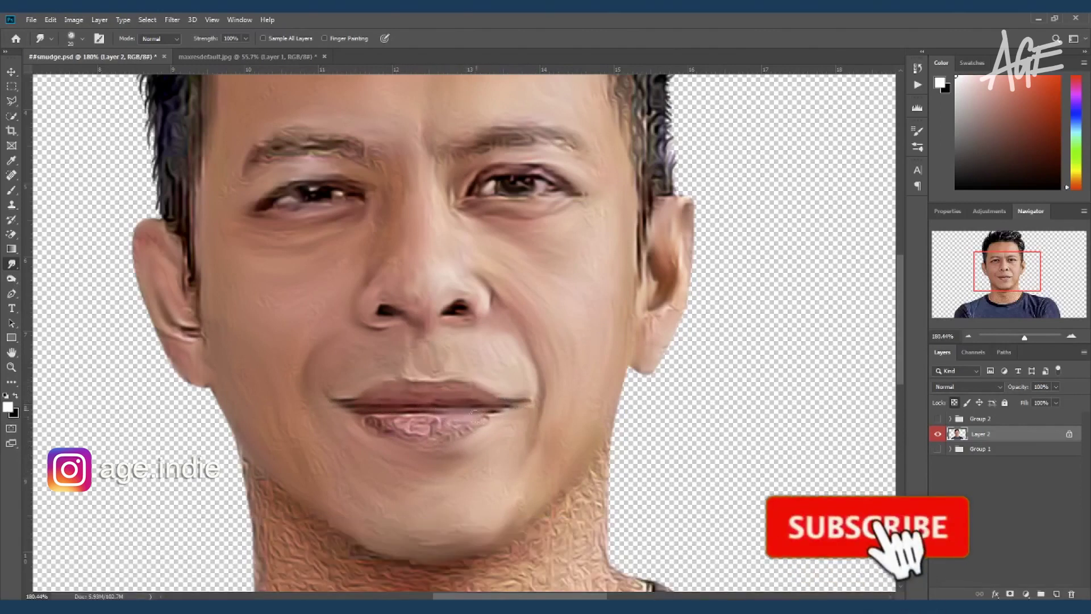
Soften the lower-lip highlight, then smooth the neck along the right jaw and lower right side.
drag(423, 418, 362, 427)
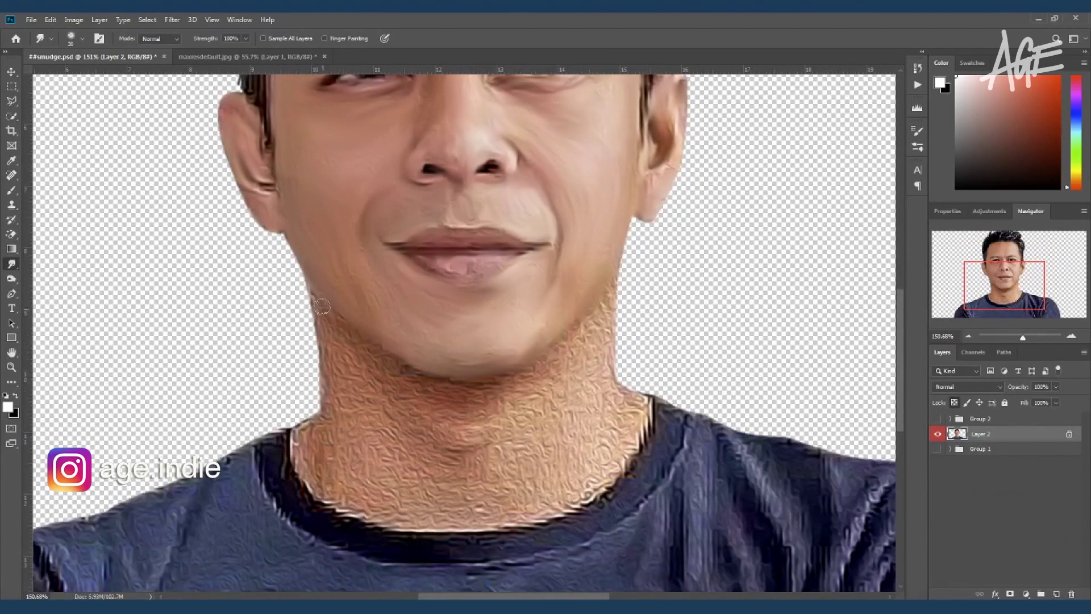
key(bracketright)
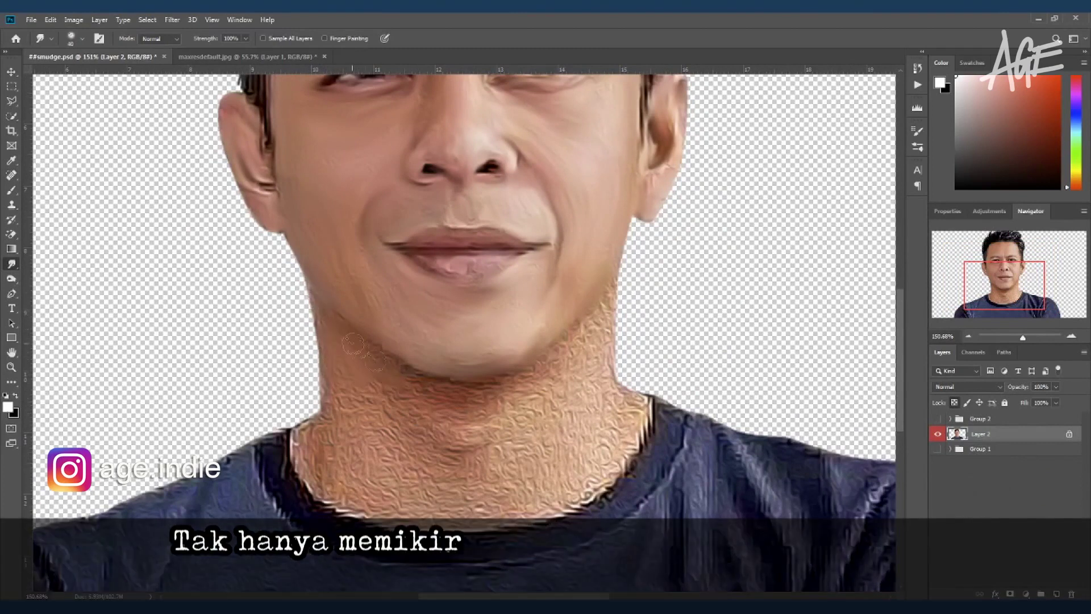
drag(606, 290, 596, 327)
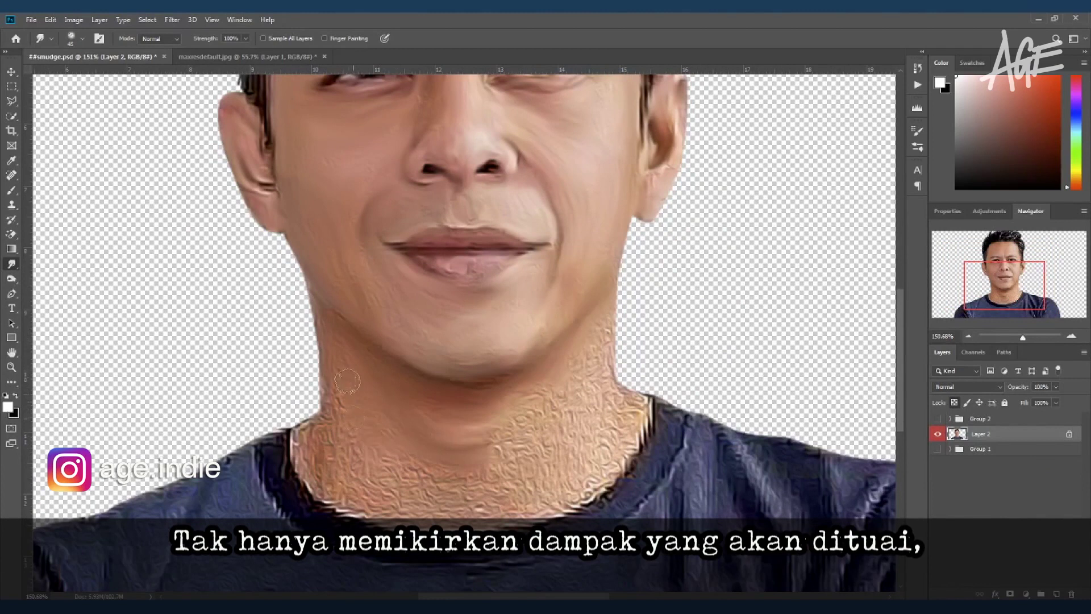
key(bracketleft)
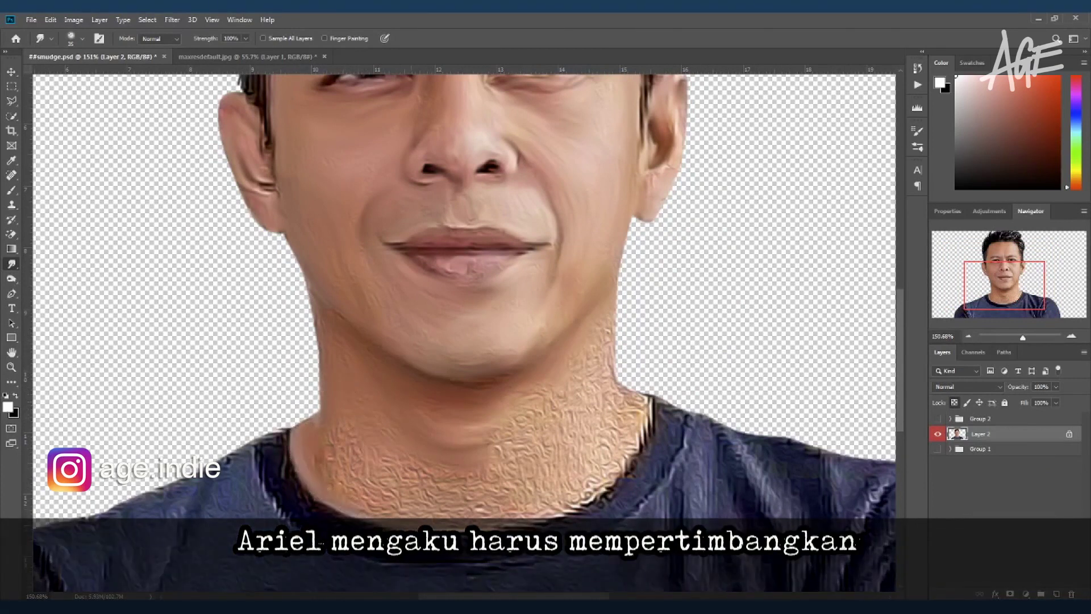
key(bracketright)
mouse_move(567, 503)
mouse_down()
mouse_move(573, 415)
mouse_move(560, 493)
mouse_up()
key(bracketright)
drag(535, 445, 474, 515)
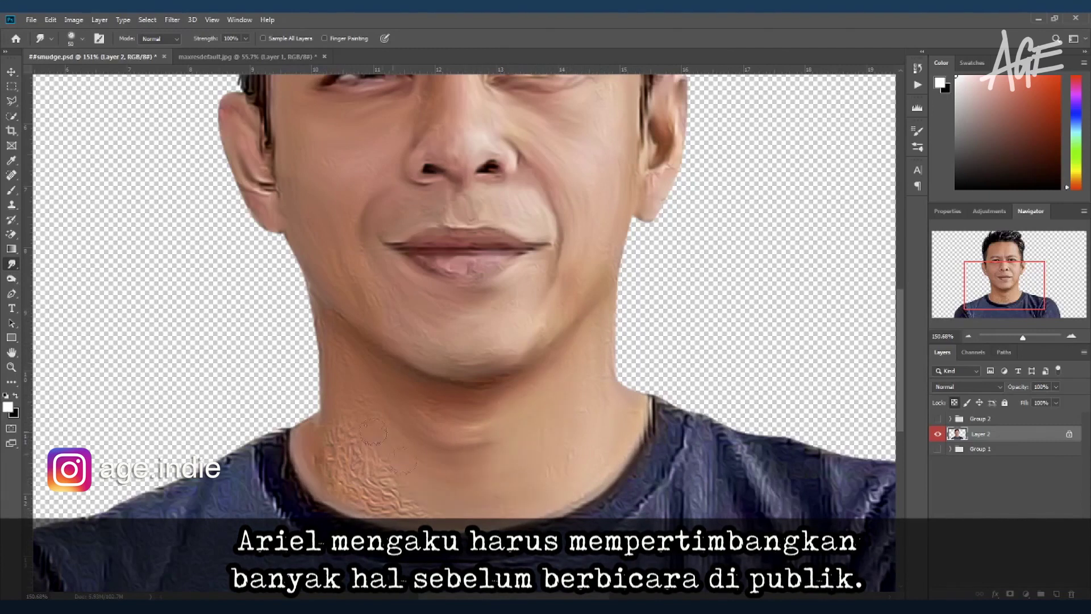
Smudge the hair edges at the right sideburn, temple and hairline with a smaller brush.
scroll(493, 215, down, 5)
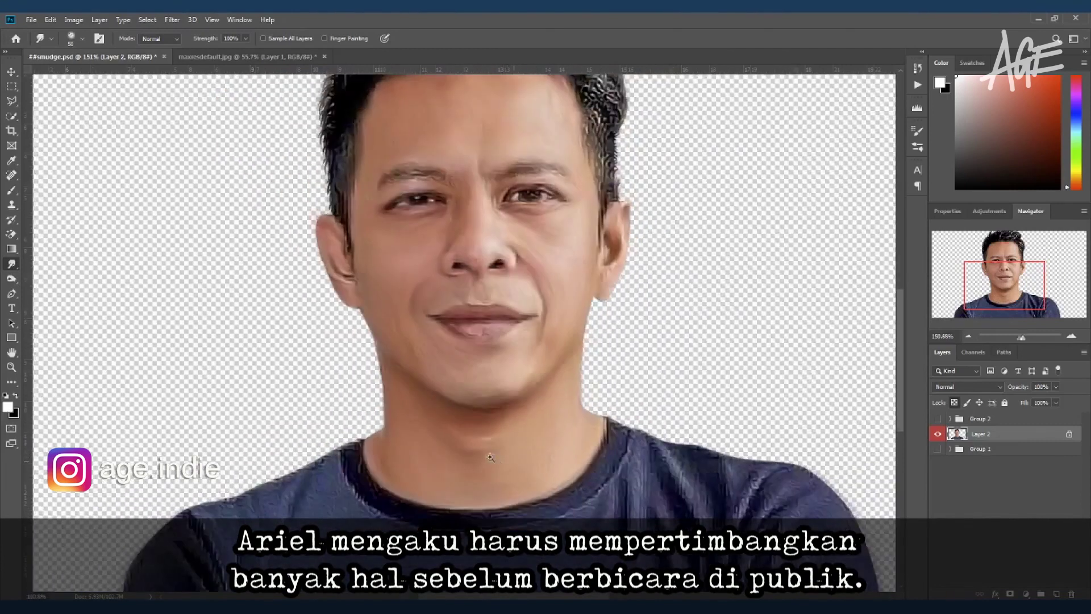
scroll(493, 215, up, 2)
scroll(493, 215, up, 1)
scroll(493, 215, up, 2)
drag(493, 215, 459, 320)
key(bracketleft)
key(bracketleft)
key(bracketleft)
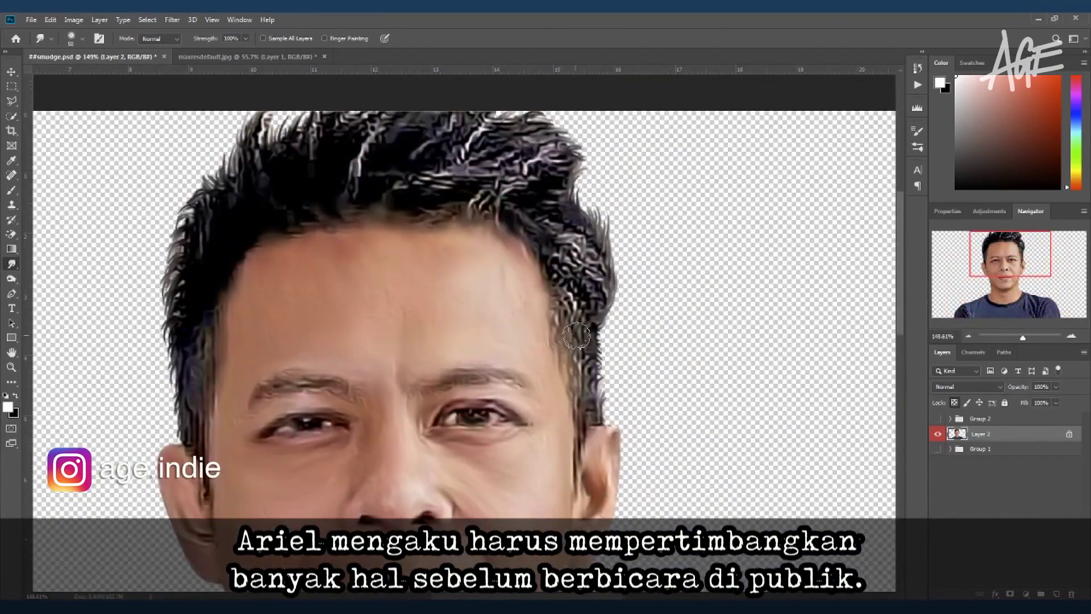
drag(577, 327, 586, 393)
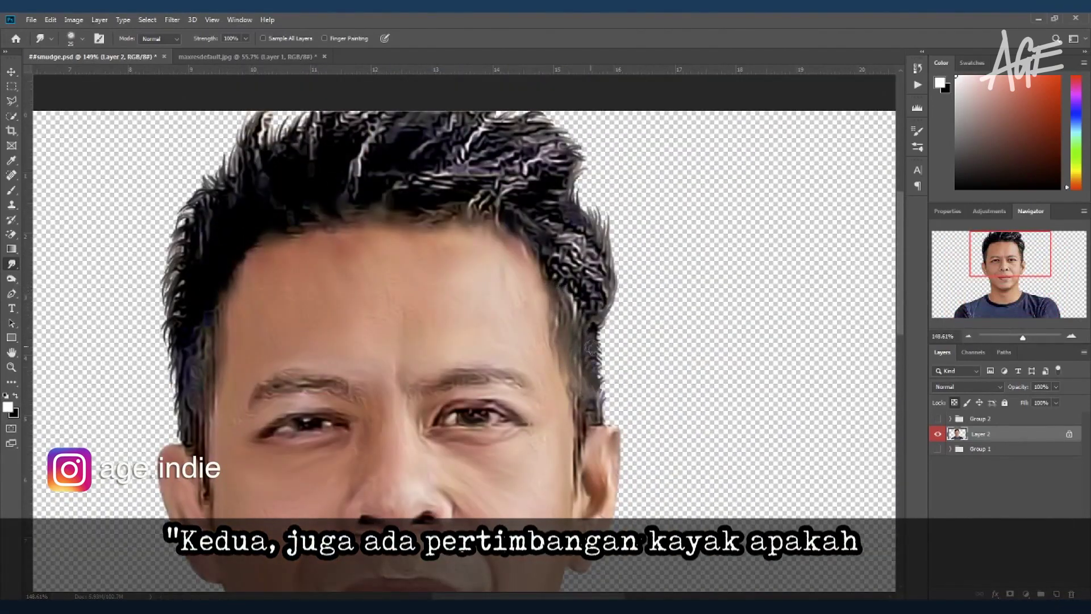
drag(580, 301, 564, 282)
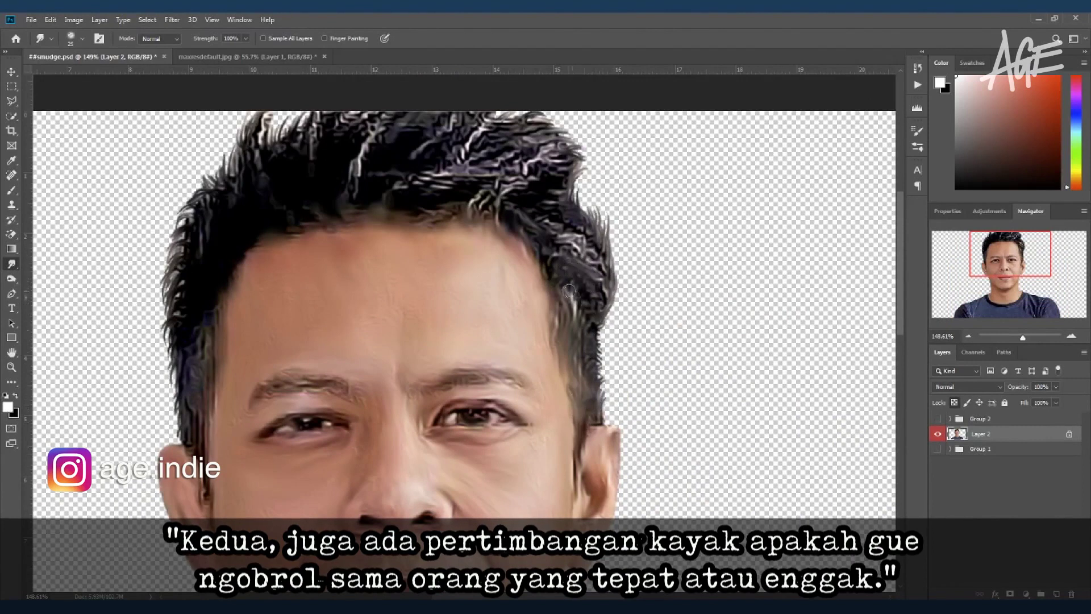
drag(600, 265, 576, 154)
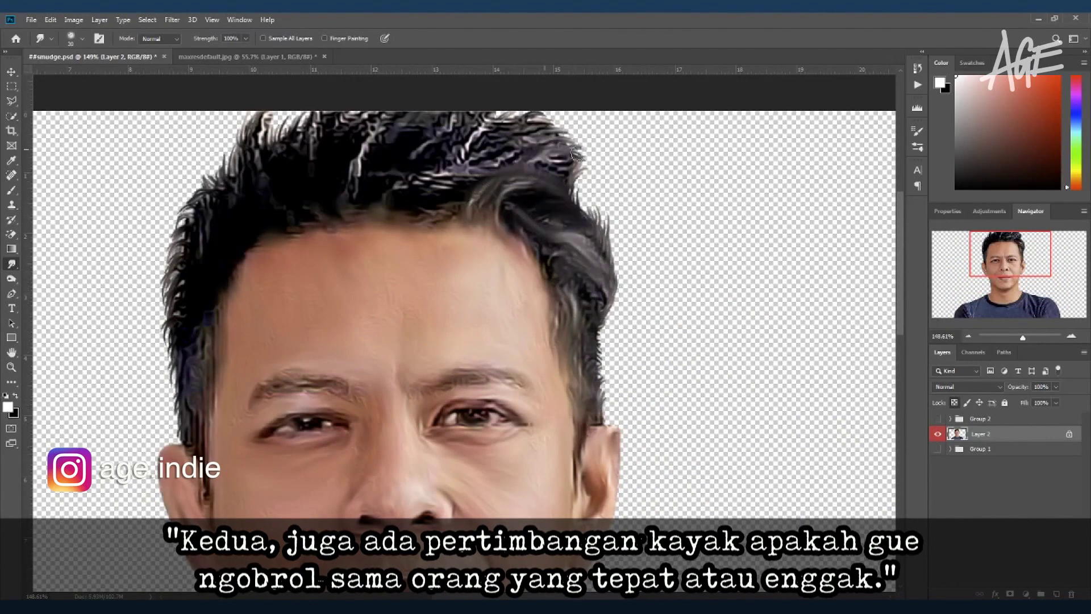
Smudge the hair on top of the head and pull the left hair edge into smooth strokes.
scroll(574, 152, up, 2)
drag(478, 261, 550, 250)
scroll(551, 250, up, 1)
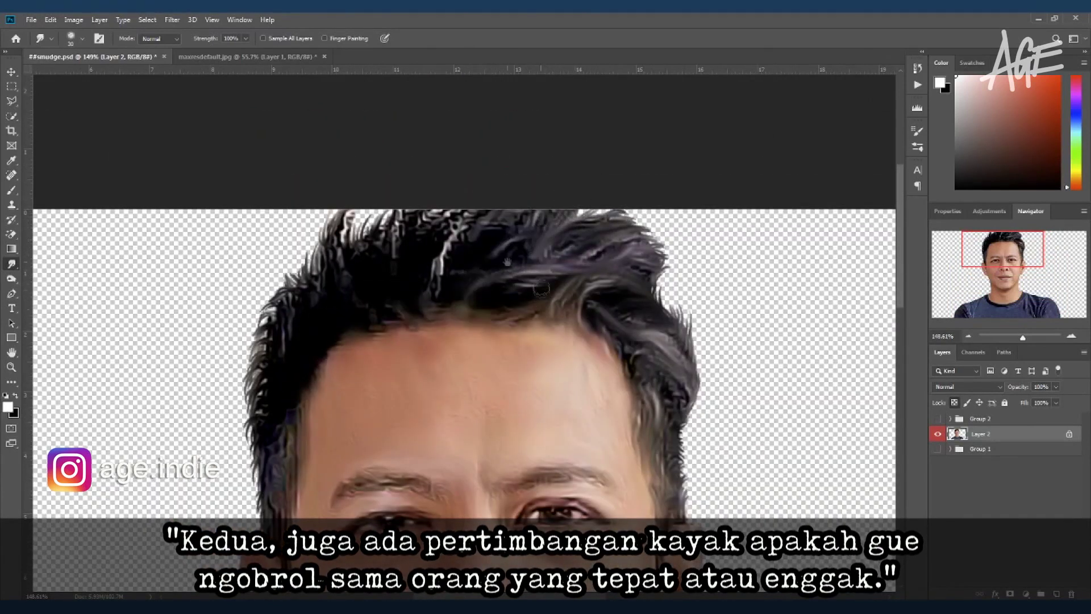
drag(508, 261, 596, 277)
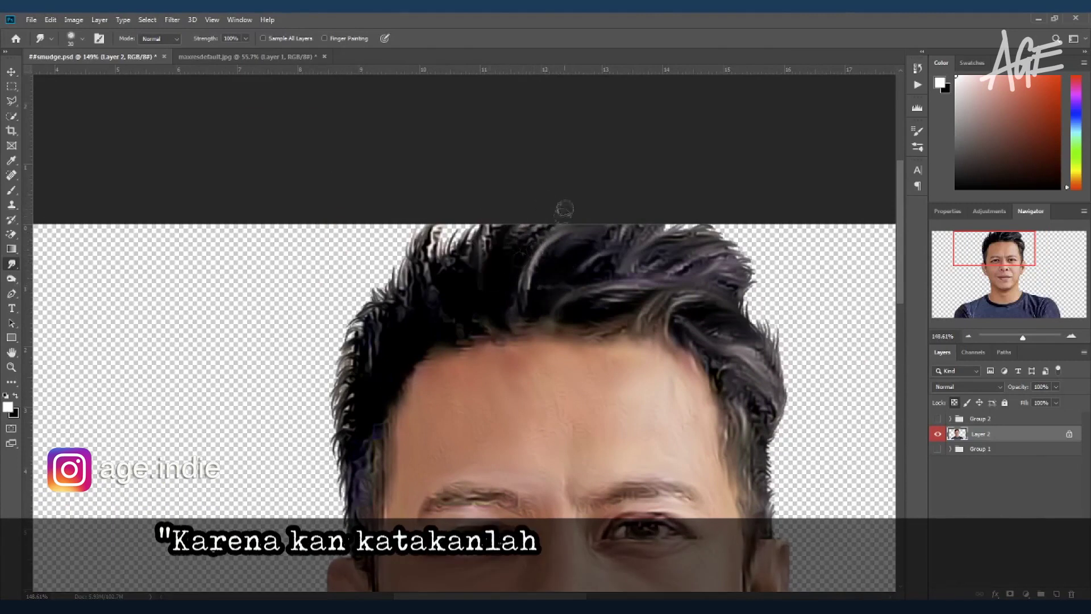
drag(446, 250, 597, 204)
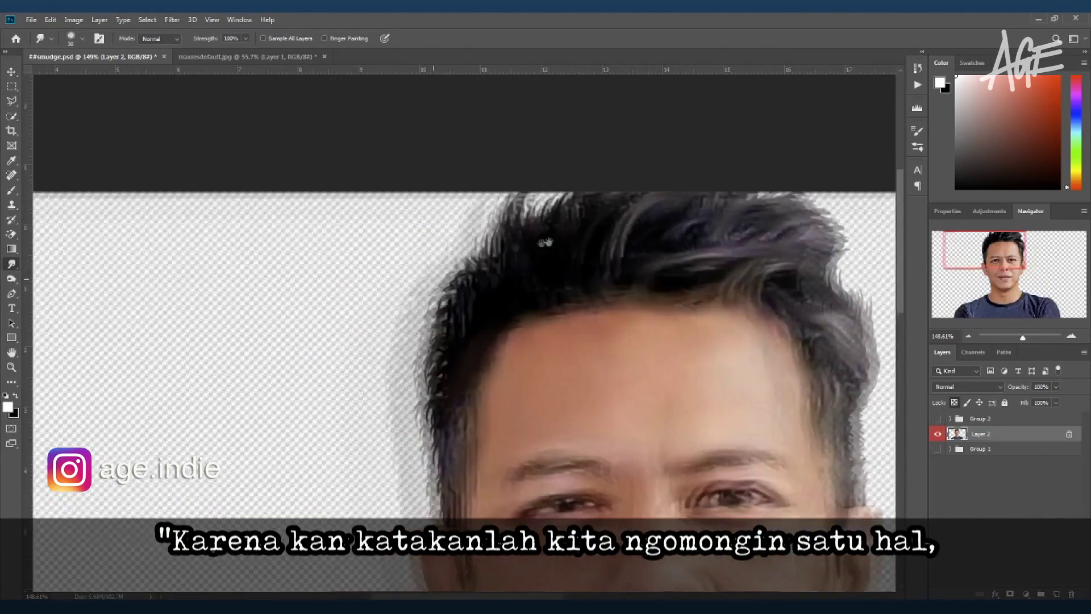
mouse_move(528, 310)
mouse_down()
mouse_move(516, 390)
mouse_move(522, 512)
mouse_up()
Zoom out and switch to the Mixer Brush with a slightly larger size.
scroll(560, 500, down, 1)
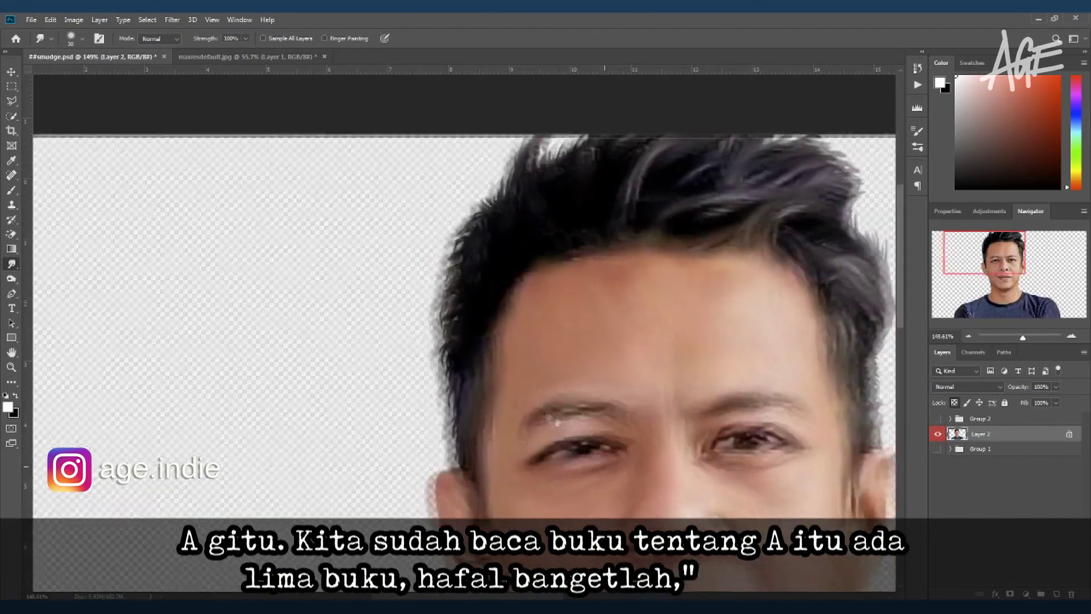
scroll(573, 309, down, 2)
scroll(572, 308, up, 2)
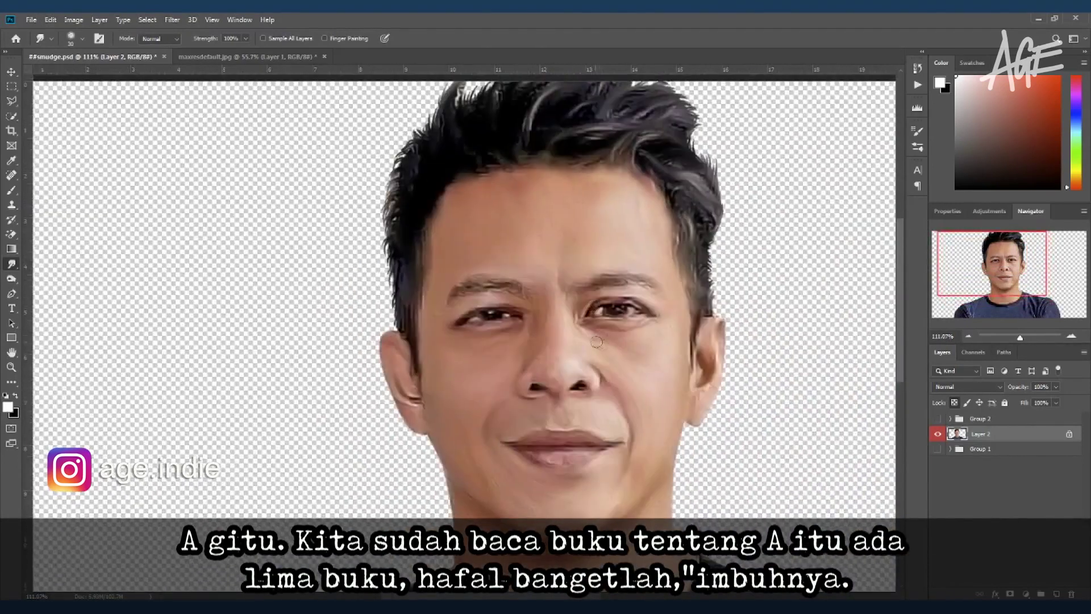
key(b)
scroll(519, 202, left, 2)
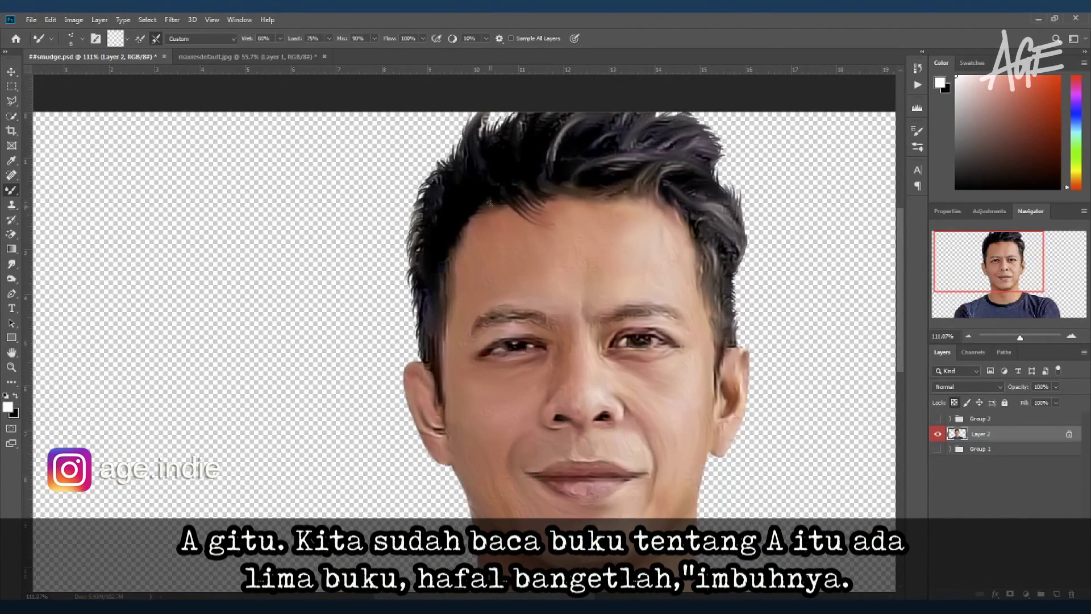
key(bracketright)
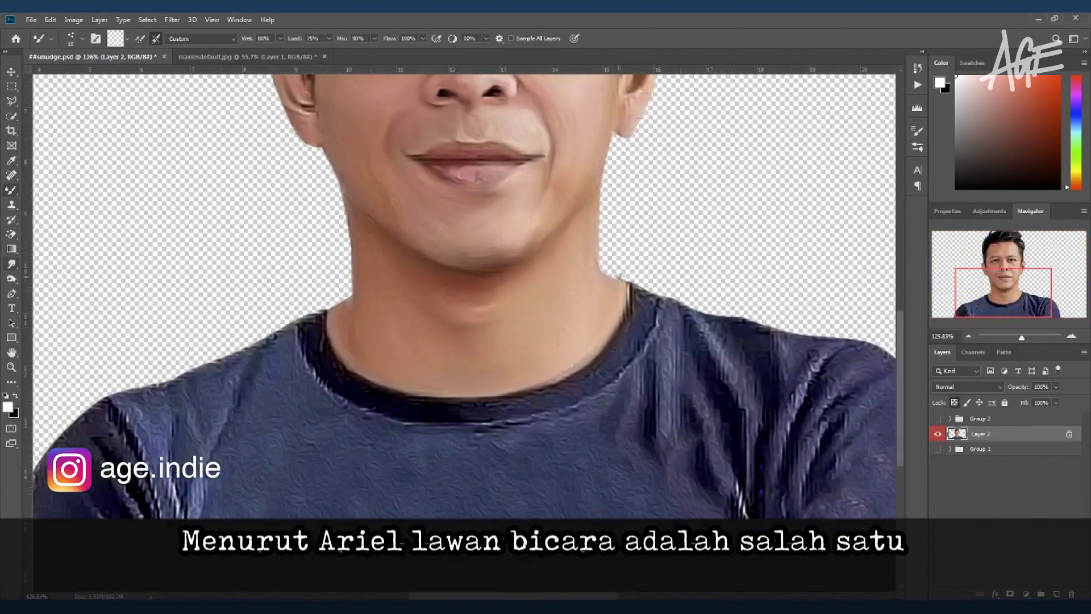
Smudge the shirt collar and the dark folds on the right shoulder smooth.
key(r)
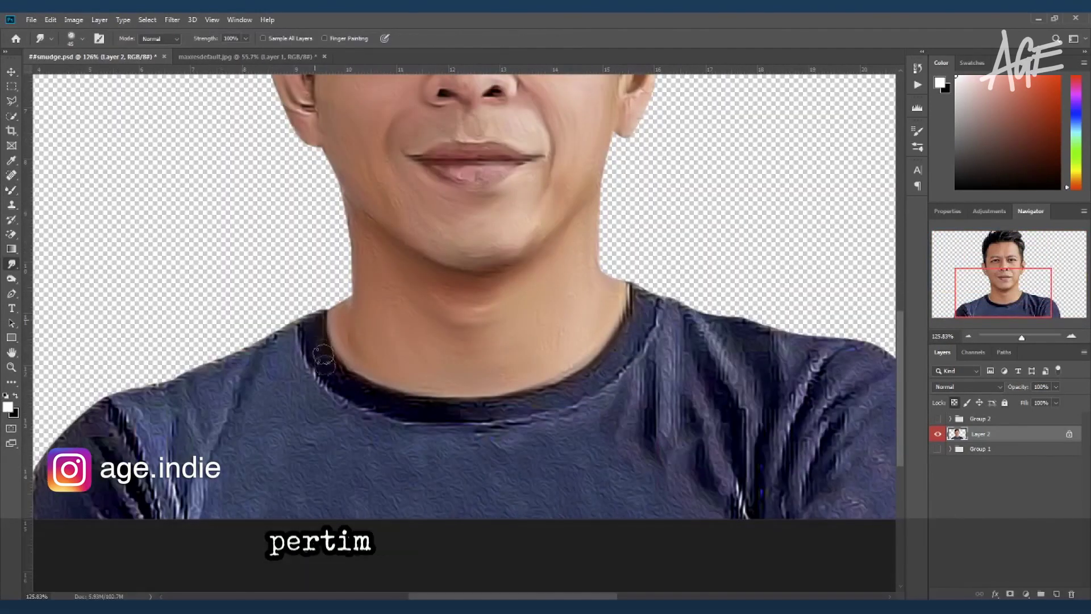
mouse_move(324, 355)
mouse_down()
mouse_move(547, 402)
mouse_move(628, 290)
mouse_move(687, 486)
mouse_move(739, 508)
mouse_up()
drag(685, 341, 750, 512)
mouse_move(690, 319)
mouse_down()
mouse_move(773, 515)
mouse_move(762, 327)
mouse_move(830, 398)
mouse_up()
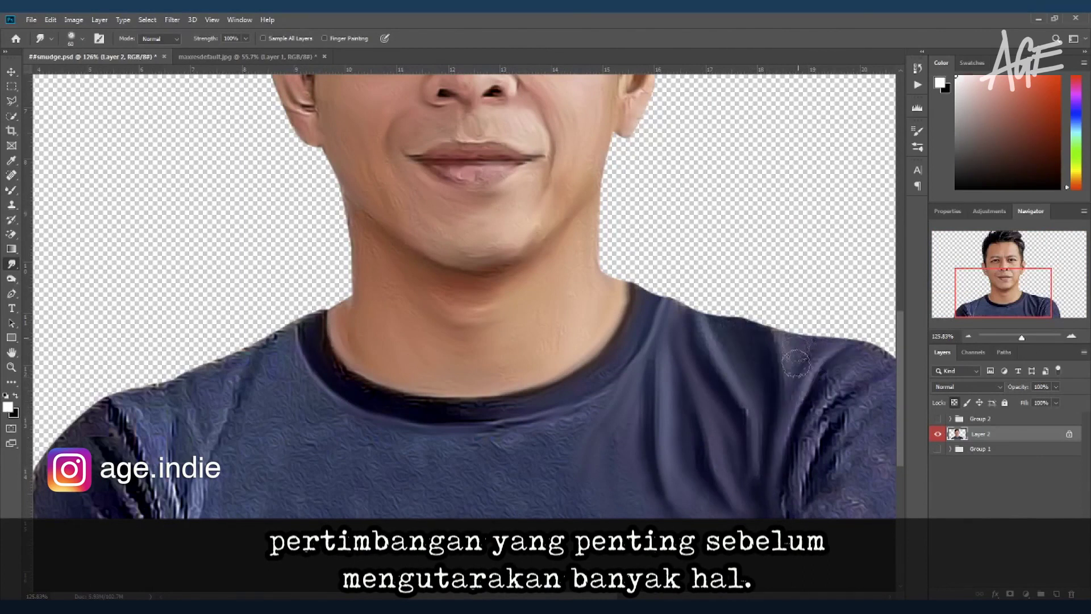
drag(796, 341, 756, 455)
drag(730, 358, 665, 329)
mouse_move(796, 332)
mouse_down()
mouse_move(755, 368)
mouse_move(739, 501)
mouse_up()
drag(767, 381, 756, 461)
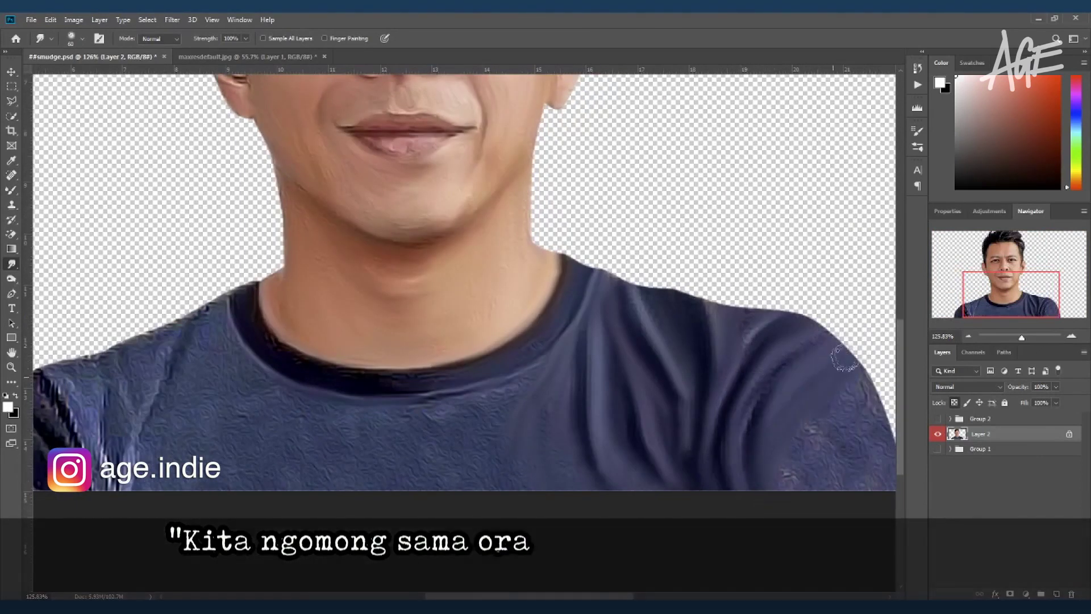
mouse_move(838, 480)
mouse_down()
mouse_move(747, 457)
mouse_move(1014, 446)
mouse_up()
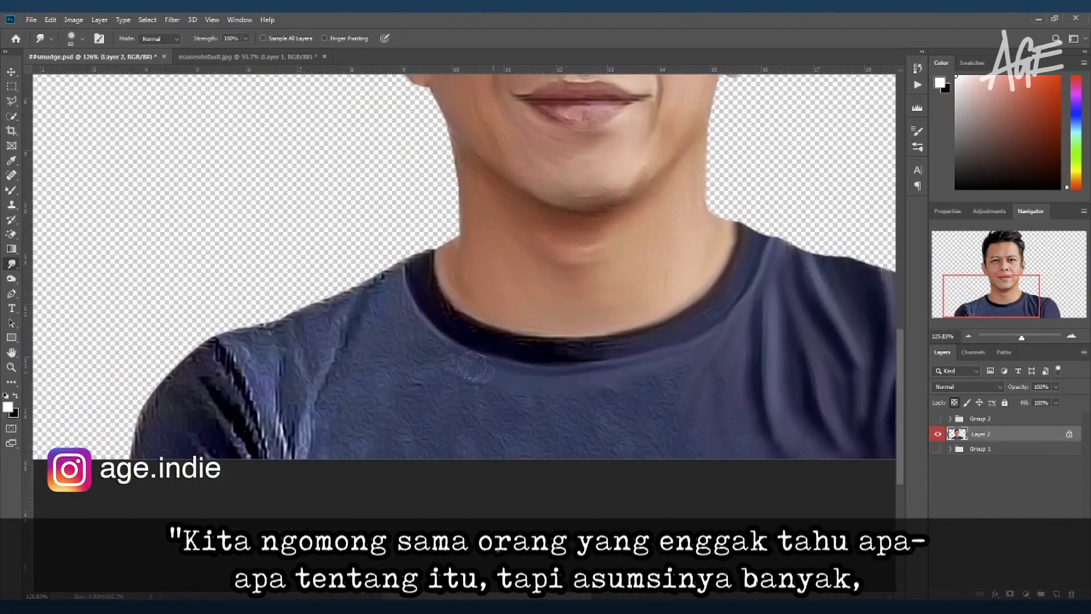
Pan to the left shoulder and smudge away its dark folds and streaks.
drag(477, 365, 536, 382)
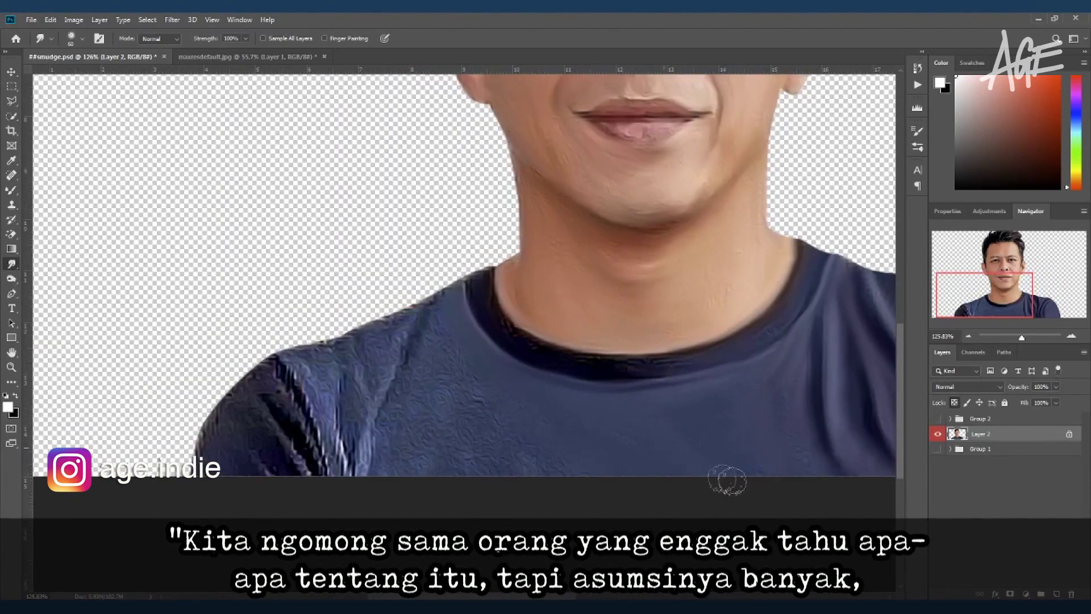
mouse_move(432, 347)
mouse_down()
mouse_move(421, 302)
mouse_move(383, 435)
mouse_up()
drag(459, 407, 250, 429)
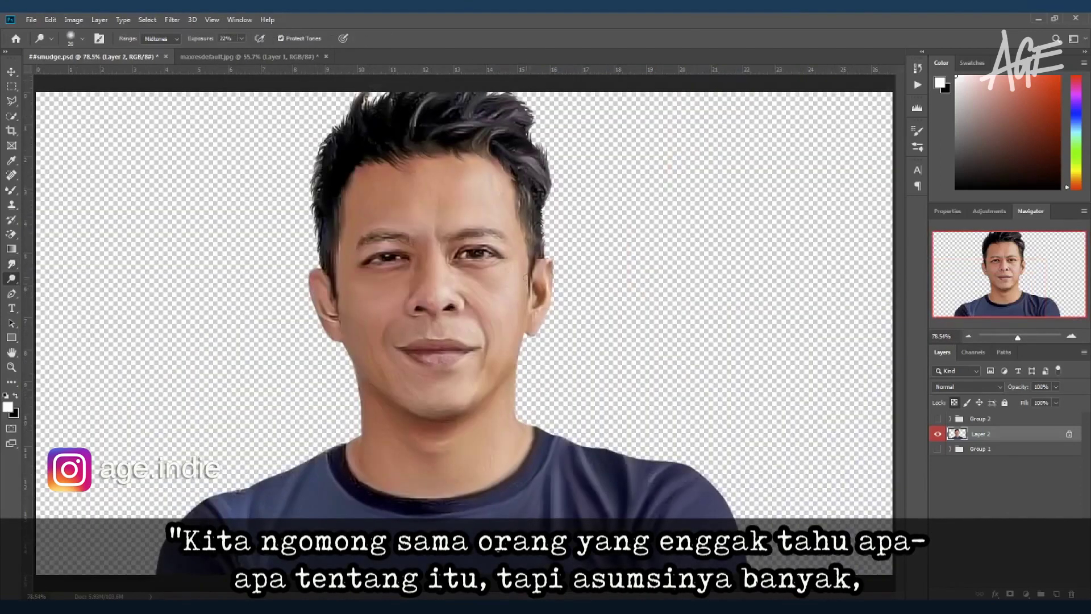
Dodge the cheek and jawline brighter, resize for the brow, then zoom in to check.
key(bracketright)
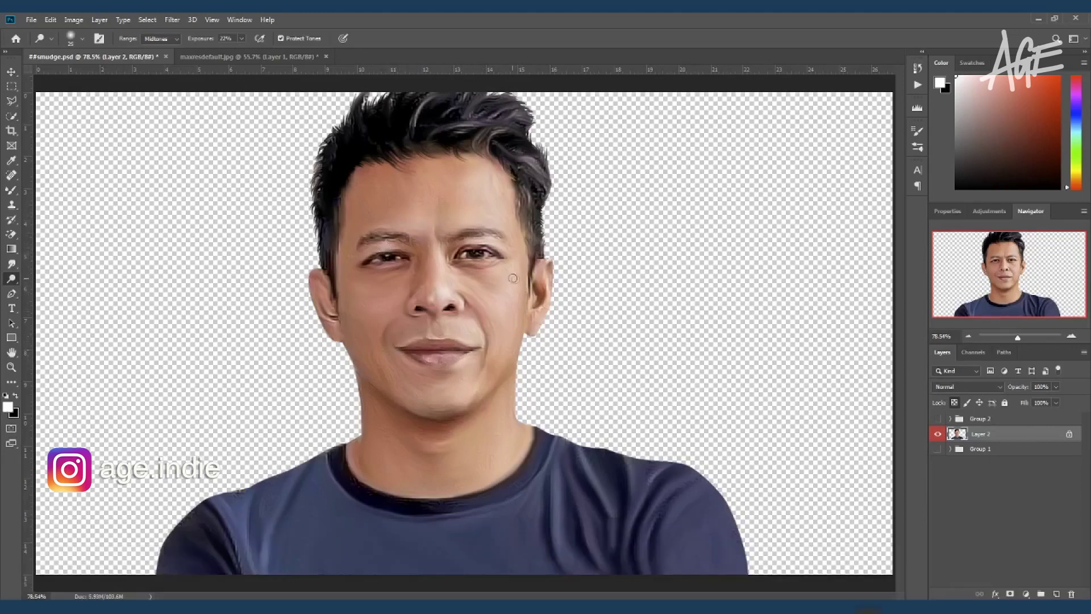
key(bracketright)
key(bracketright)
key(bracketright)
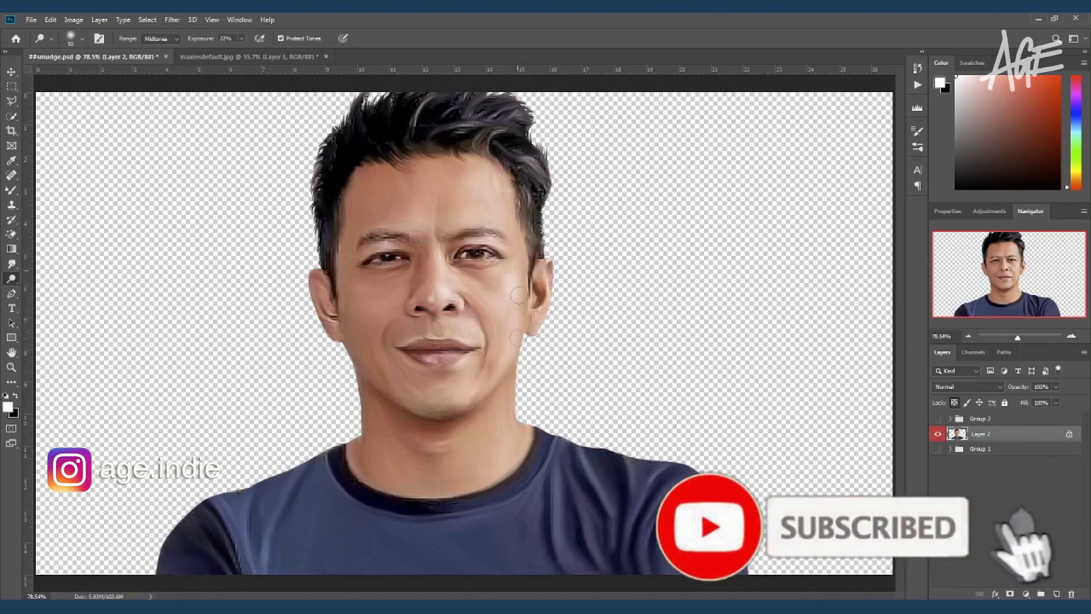
drag(518, 295, 513, 404)
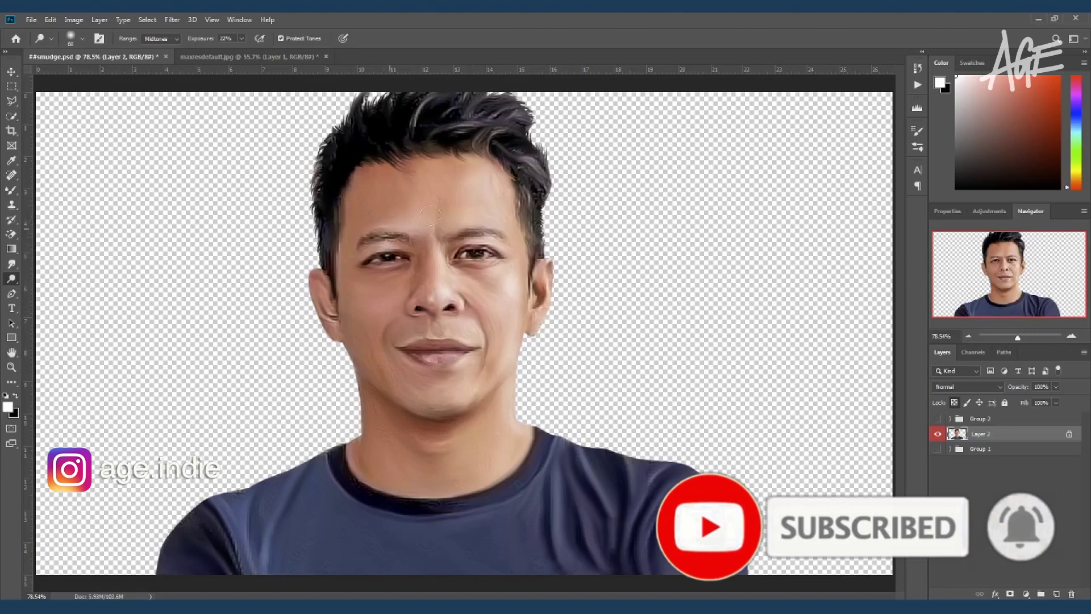
key(bracketright)
key(bracketright)
key(bracketright)
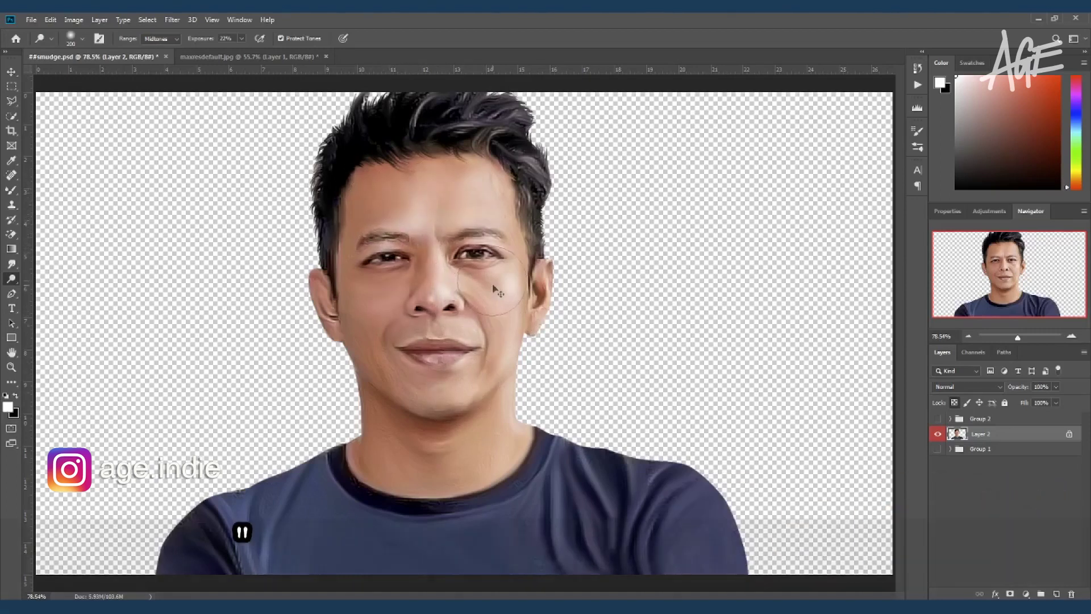
key(bracketleft)
key(bracketleft)
key(bracketleft)
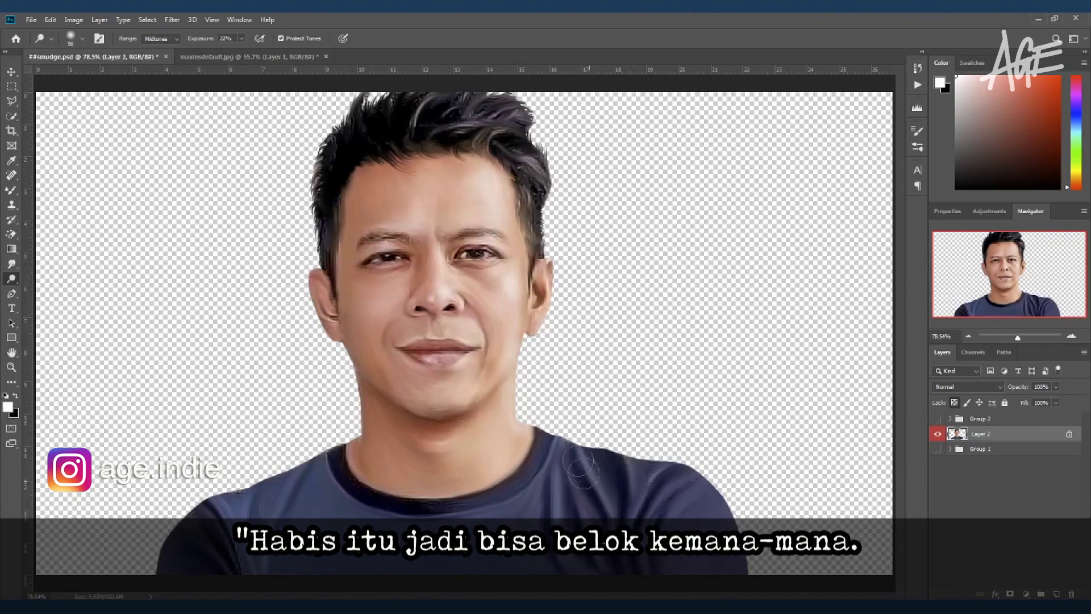
key(bracketleft)
key(bracketleft)
key(bracketleft)
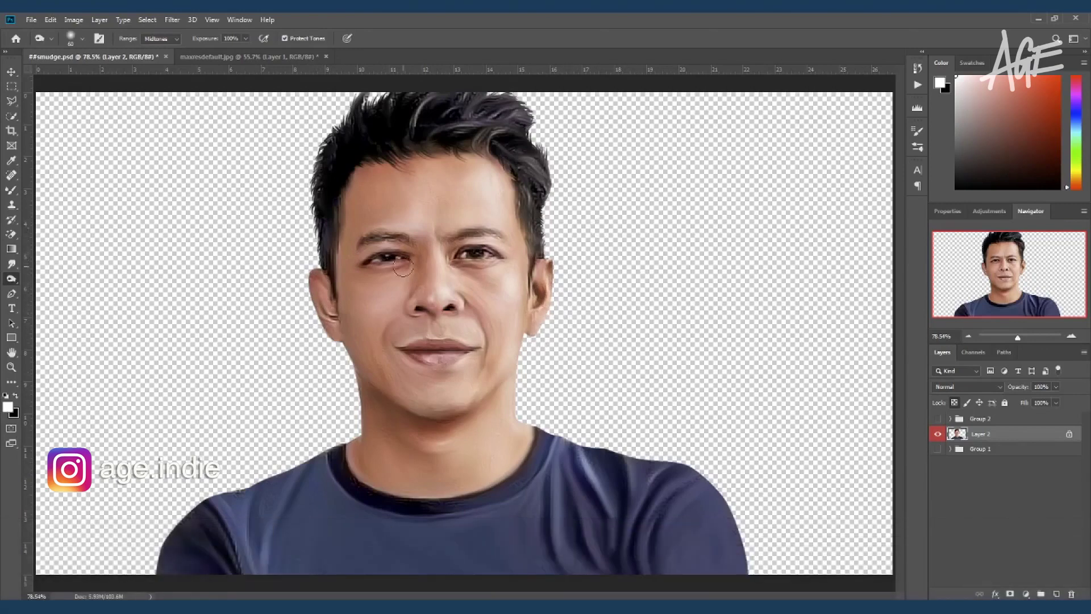
drag(438, 186, 514, 197)
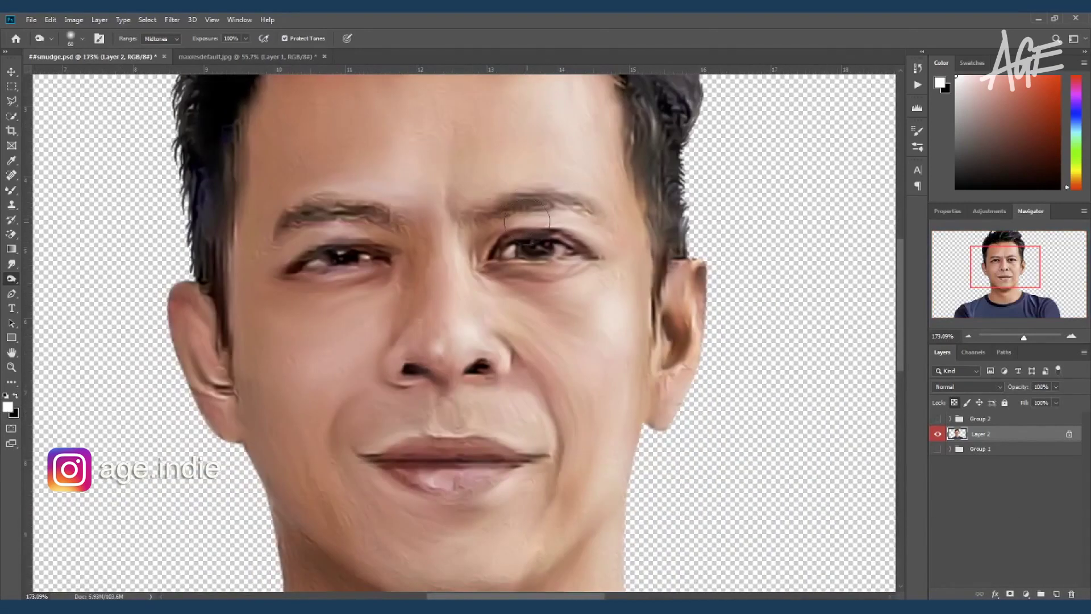
scroll(531, 193, down, 5)
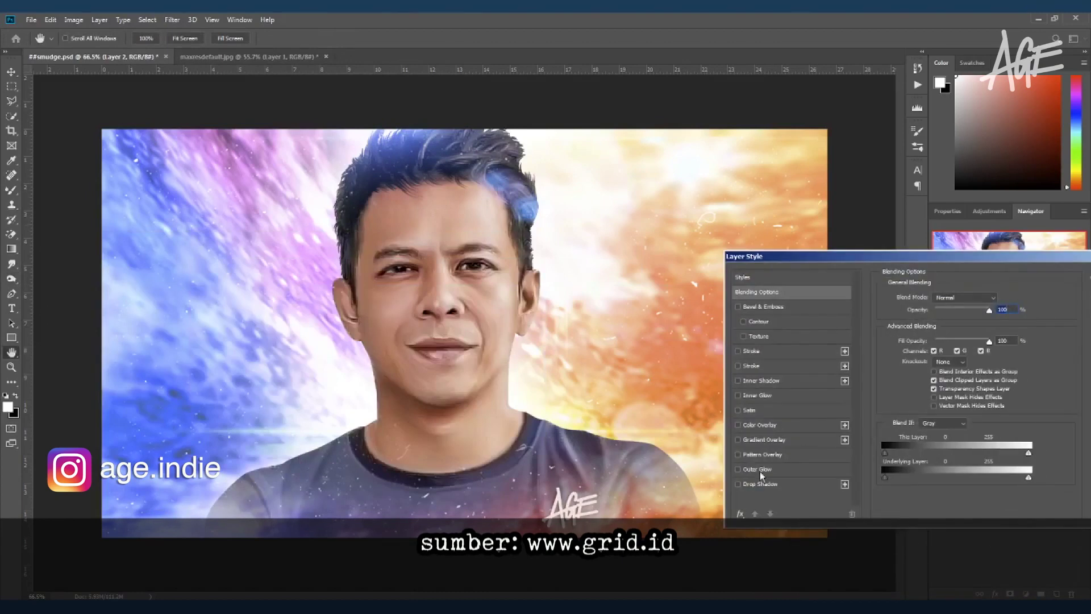
Apply an Outer Glow layer style, then add a Curves point and raise it to brighten the portrait.
click(772, 543)
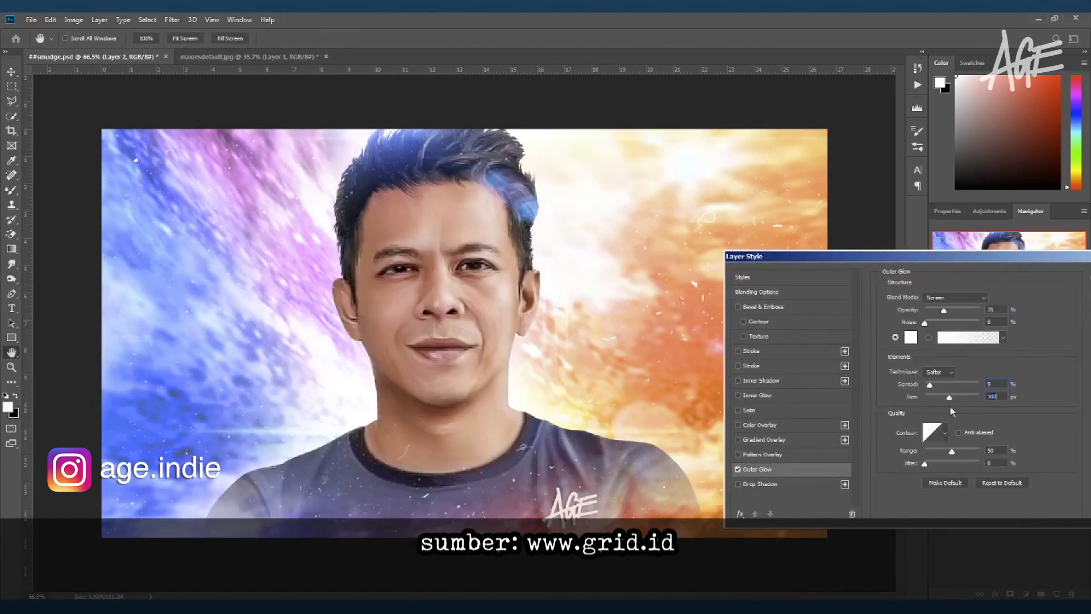
drag(968, 332, 698, 237)
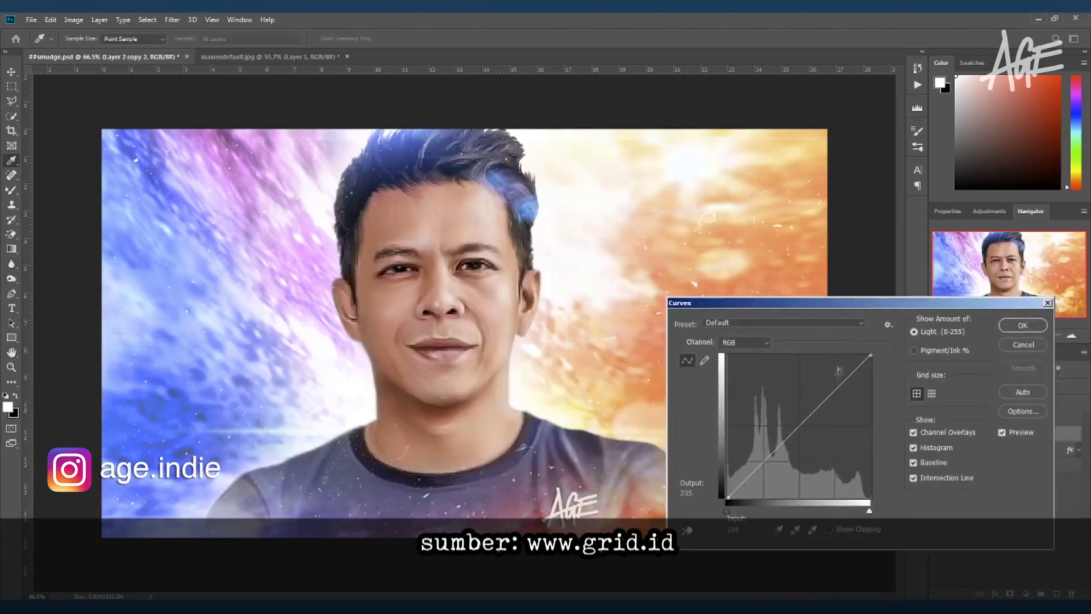
click(839, 388)
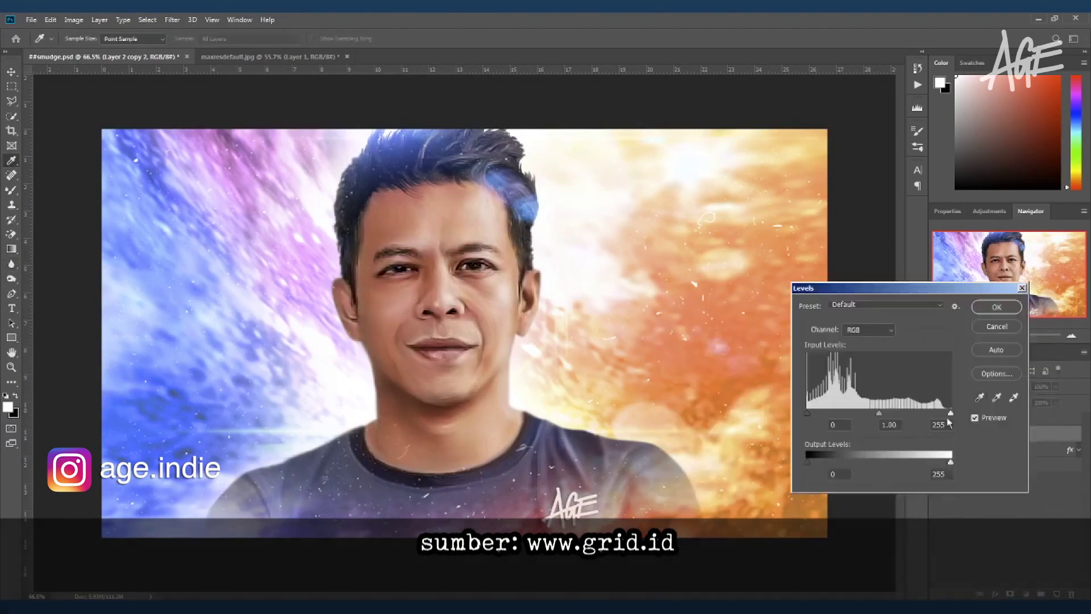
drag(950, 413, 867, 415)
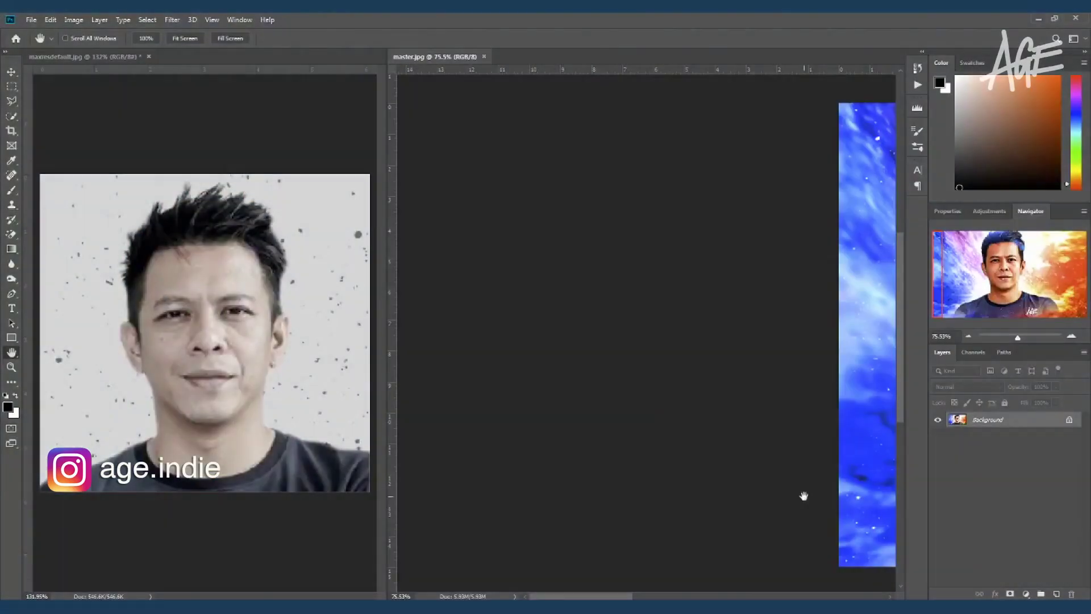
drag(804, 496, 594, 486)
drag(853, 490, 700, 487)
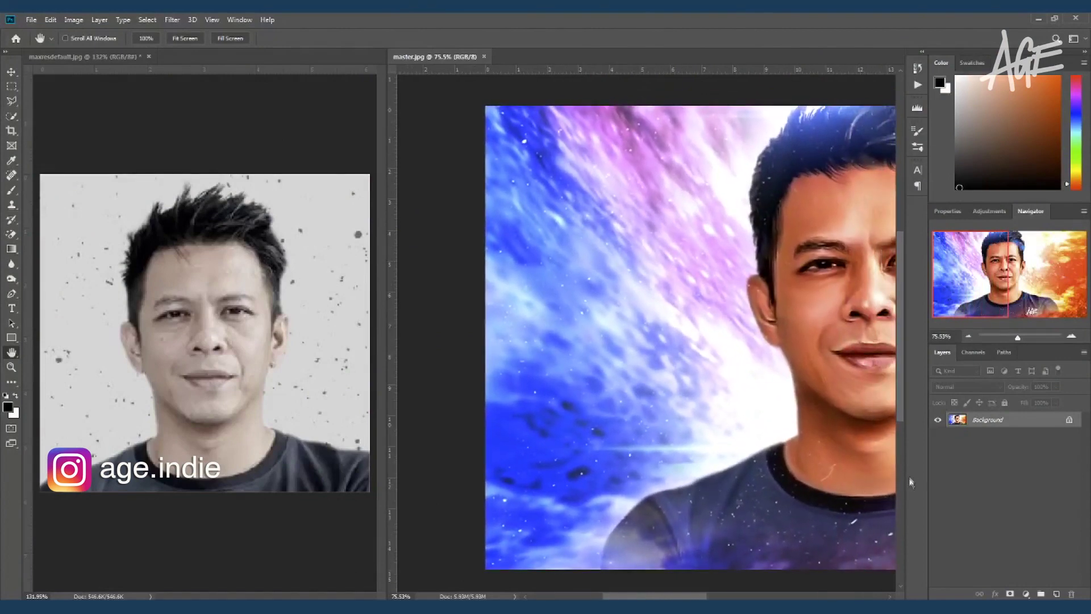
mouse_move(829, 475)
mouse_down()
mouse_move(804, 356)
mouse_move(726, 415)
mouse_move(653, 449)
mouse_move(639, 430)
mouse_up()
scroll(640, 430, up, 1)
scroll(682, 392, up, 1)
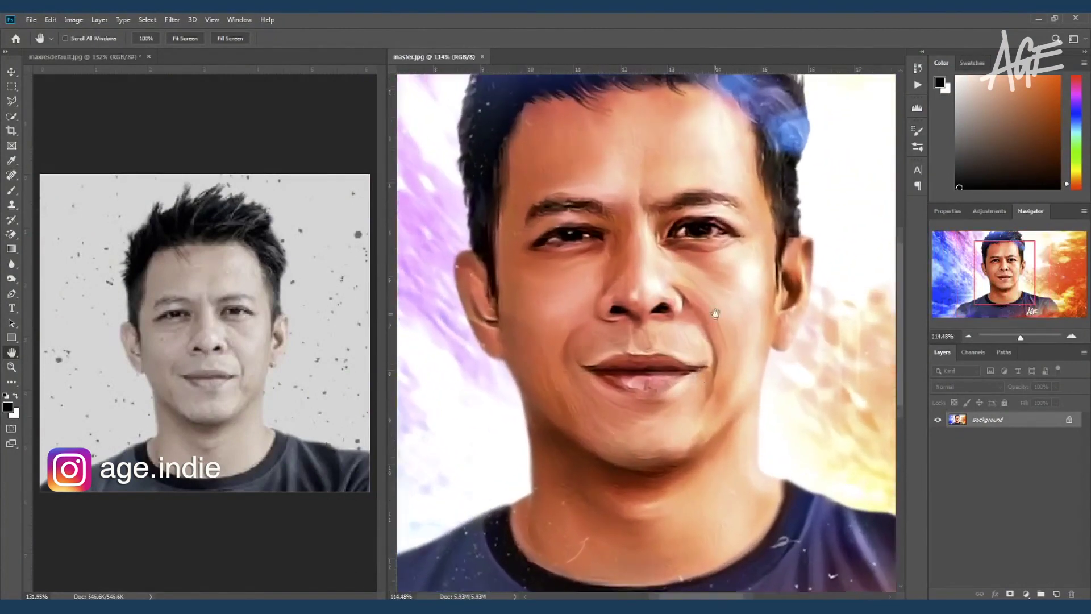
scroll(742, 341, up, 1)
drag(722, 419, 736, 394)
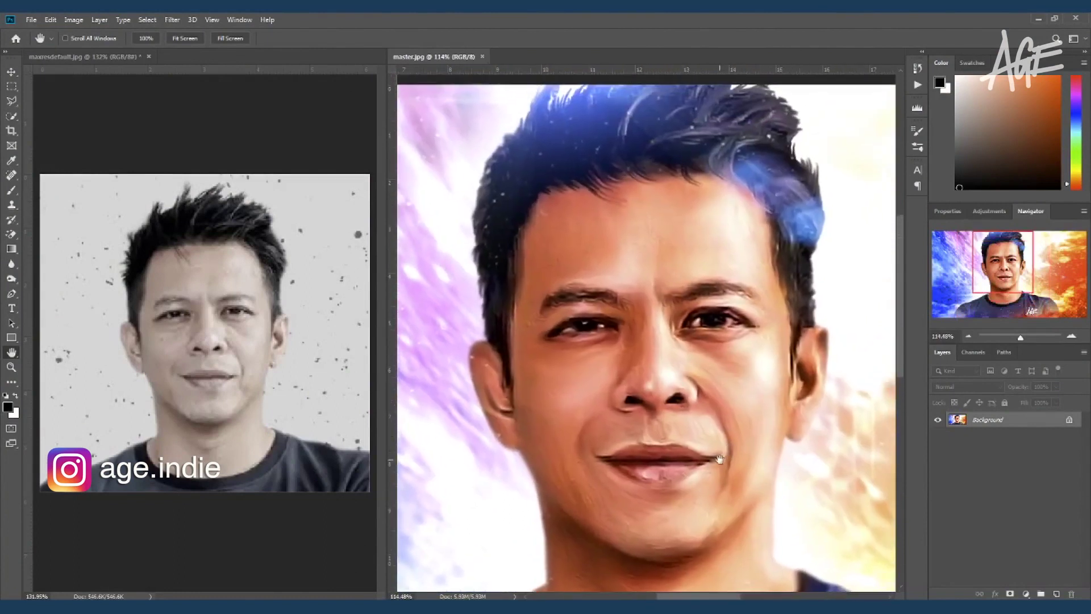
scroll(745, 410, down, 1)
scroll(753, 428, down, 1)
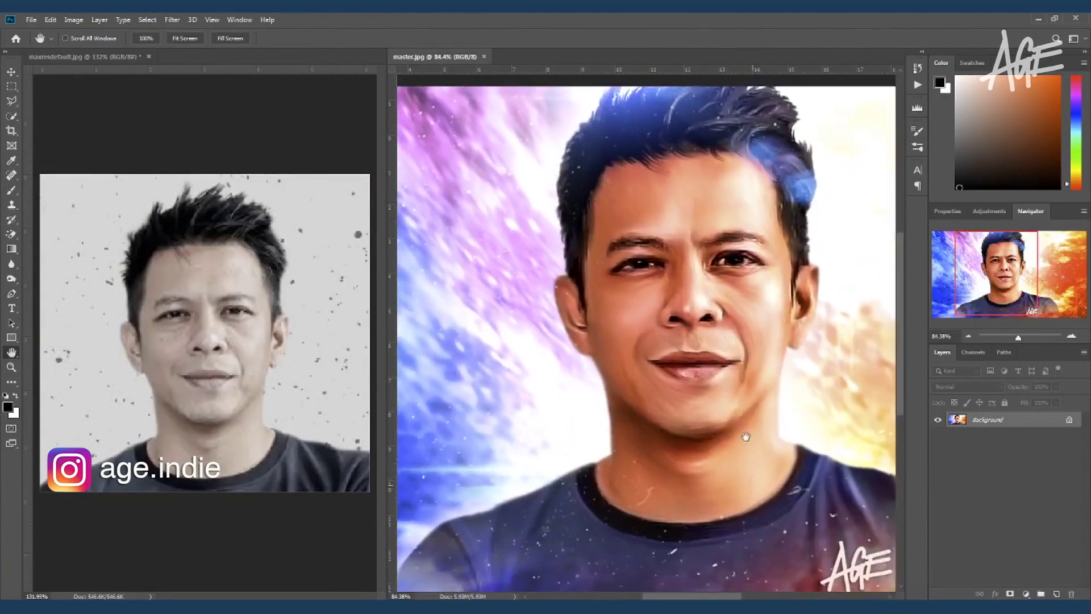
scroll(753, 427, down, 1)
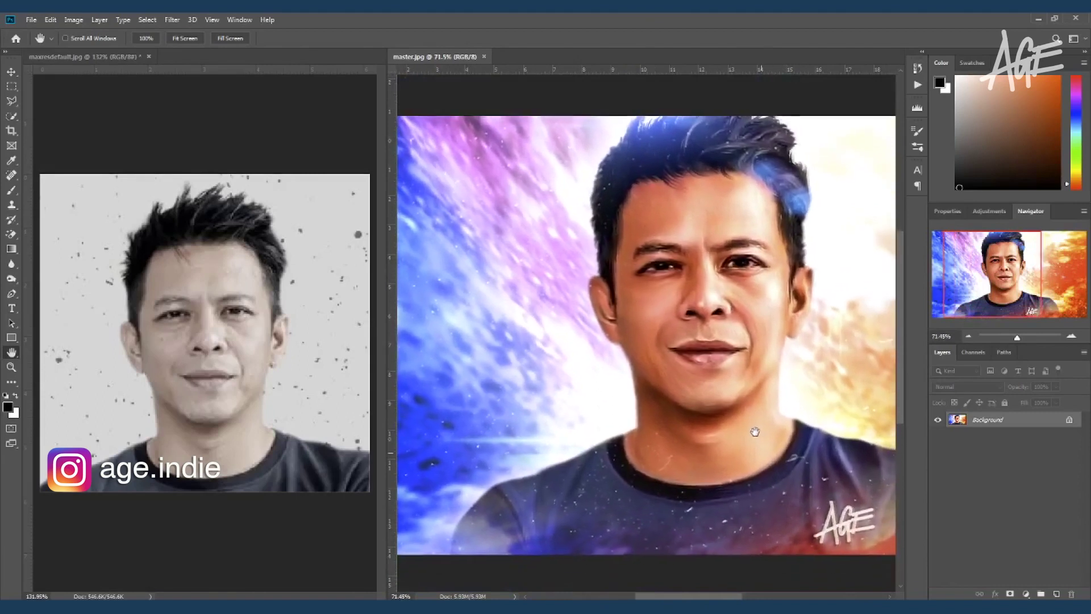
drag(712, 431, 706, 430)
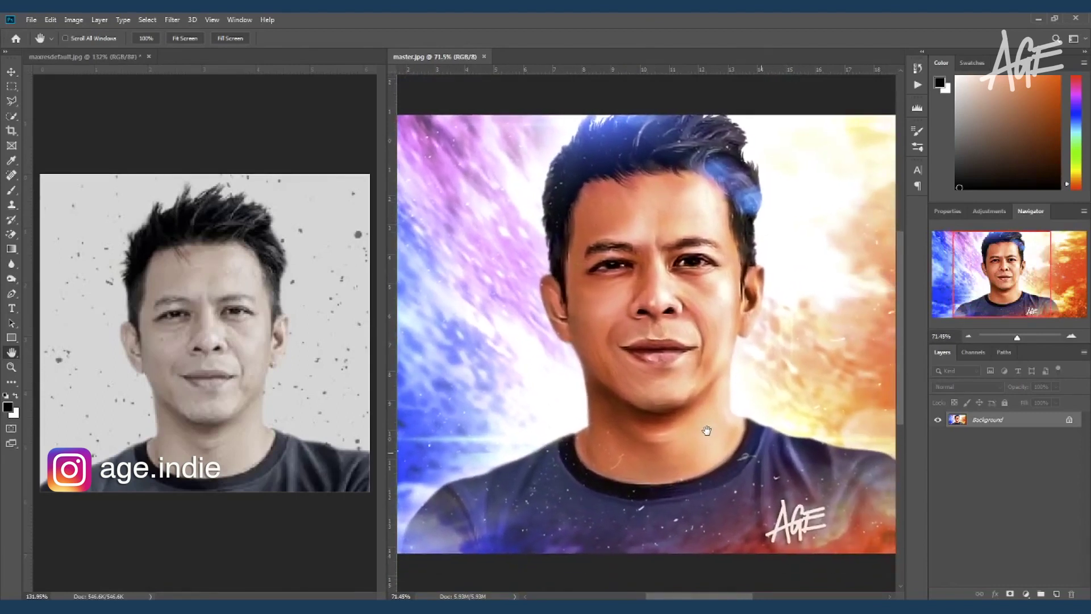